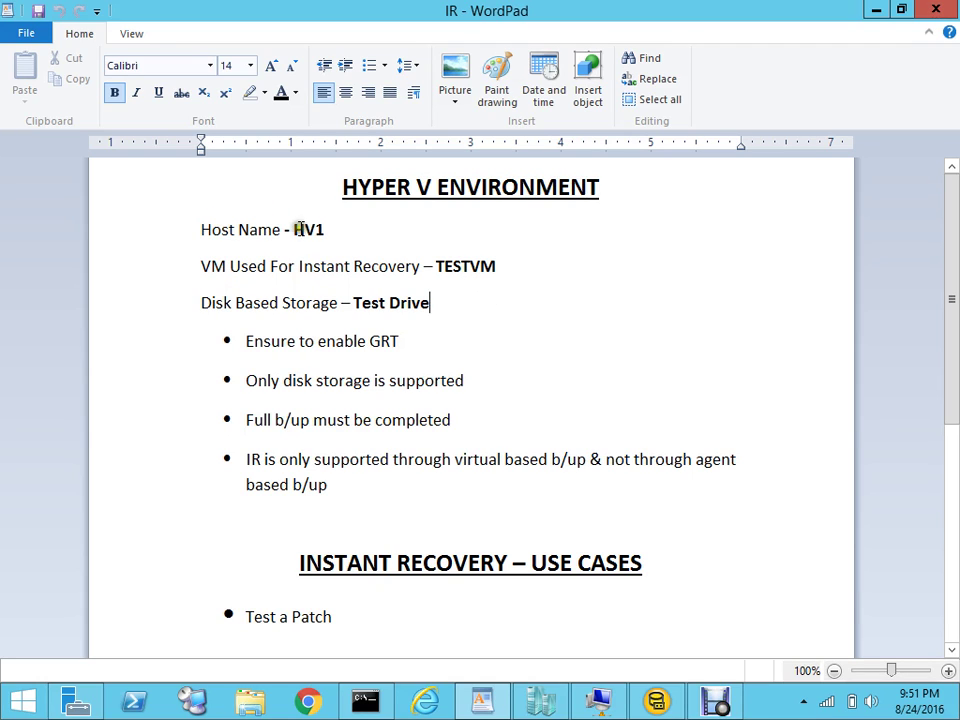
Step: Highlight the host name HV1 in the notes, and check the TESTVM virtual machine in Hyper-V Manager
drag(284, 229, 327, 229)
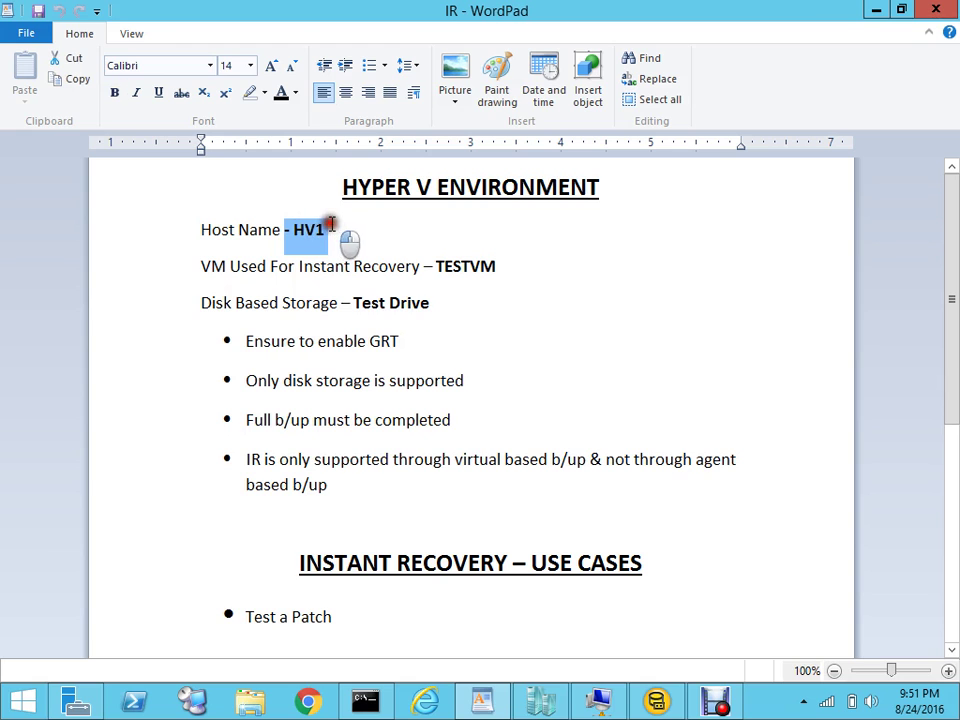
click(875, 10)
click(874, 11)
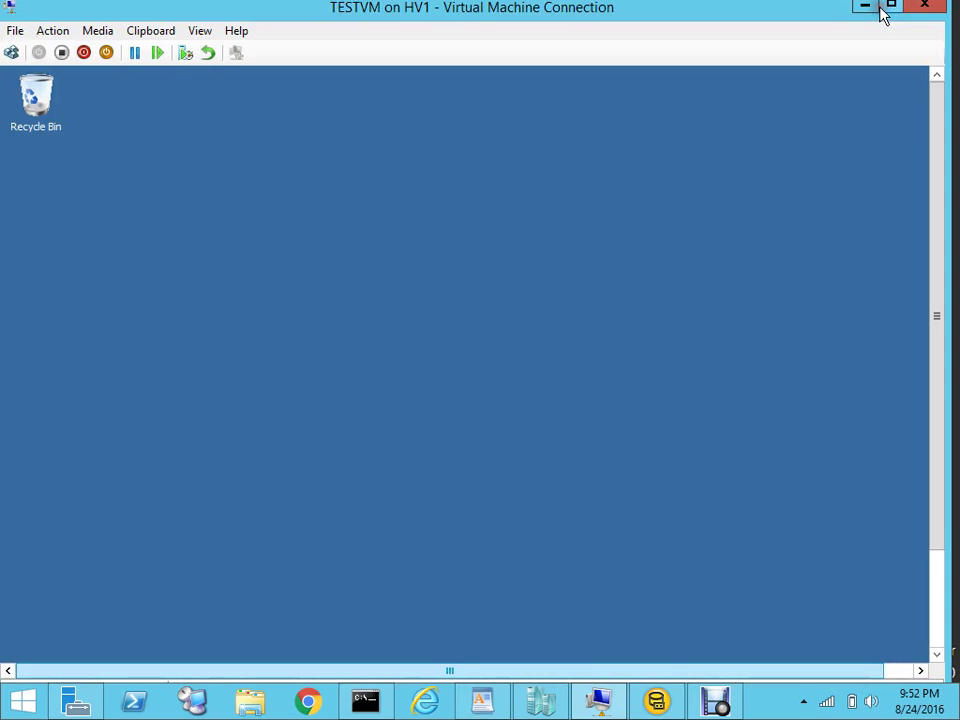
click(865, 10)
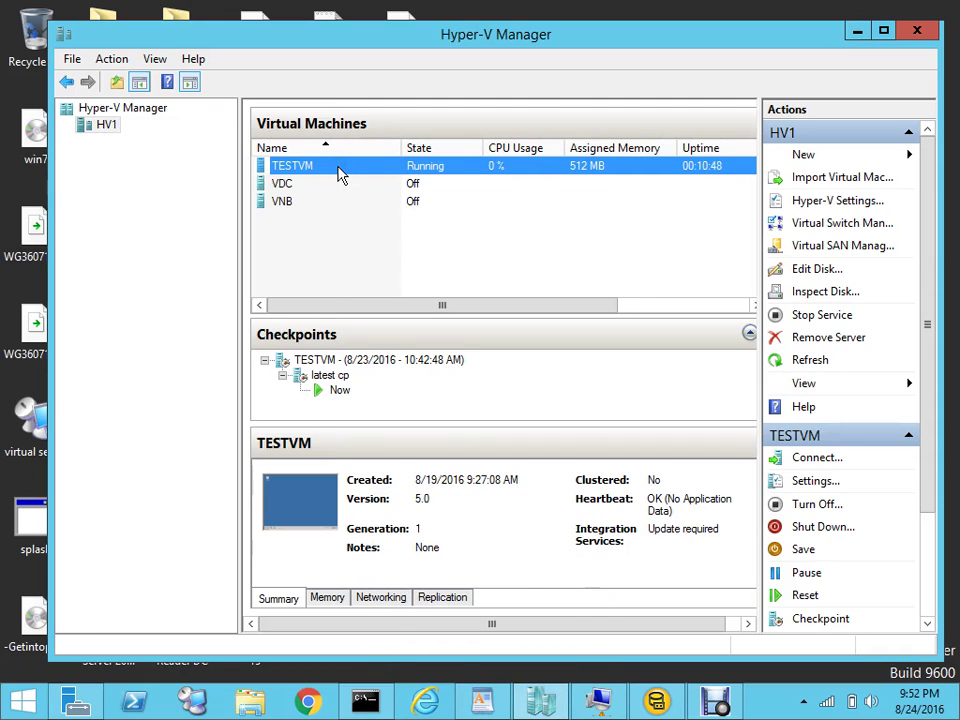
click(540, 710)
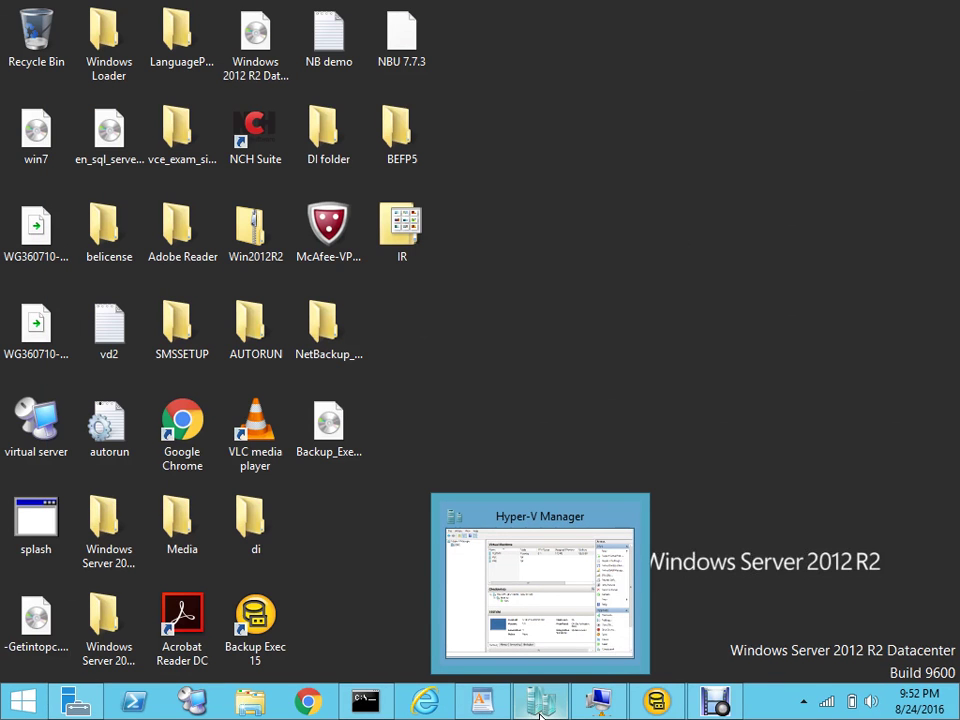
Step: Switch back to the IR notes in WordPad and highlight the Test Drive entry for disk-based storage
click(483, 703)
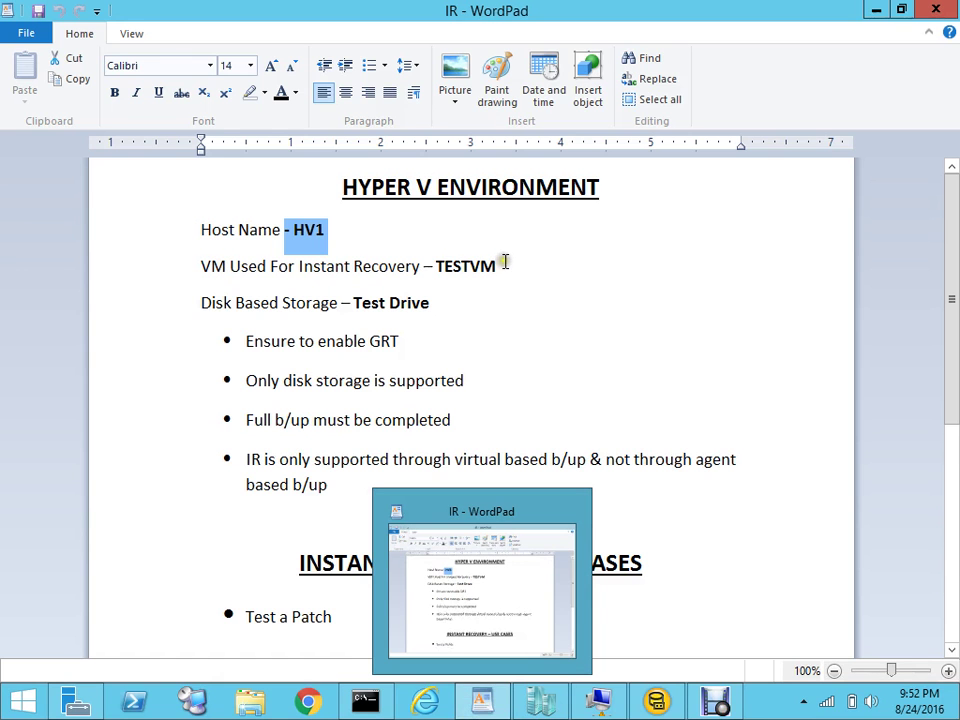
drag(431, 303, 349, 308)
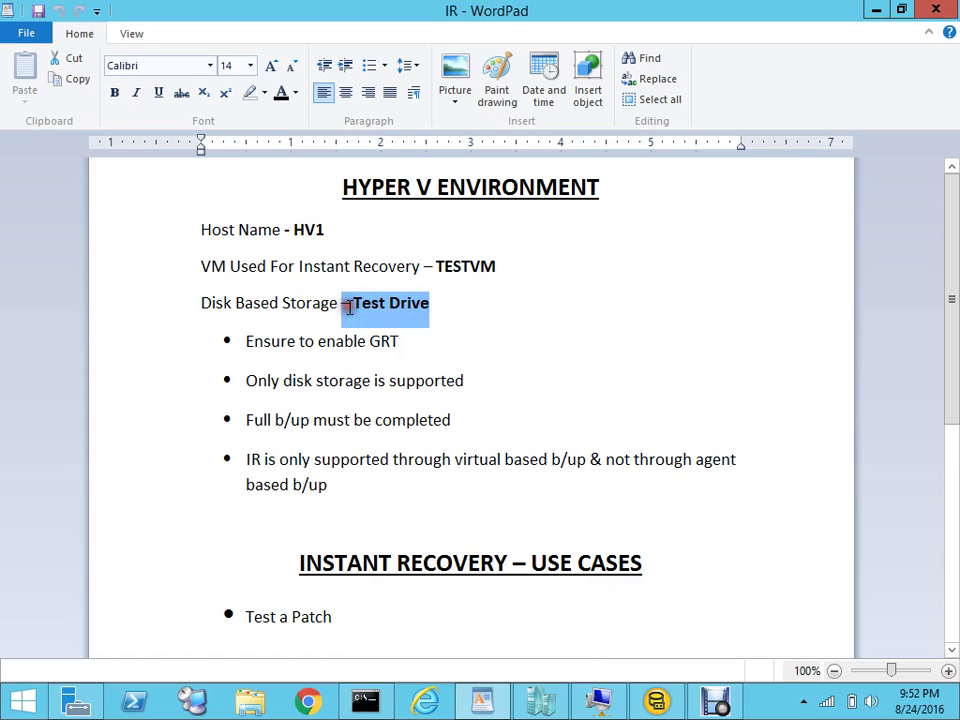
mouse_move(656, 702)
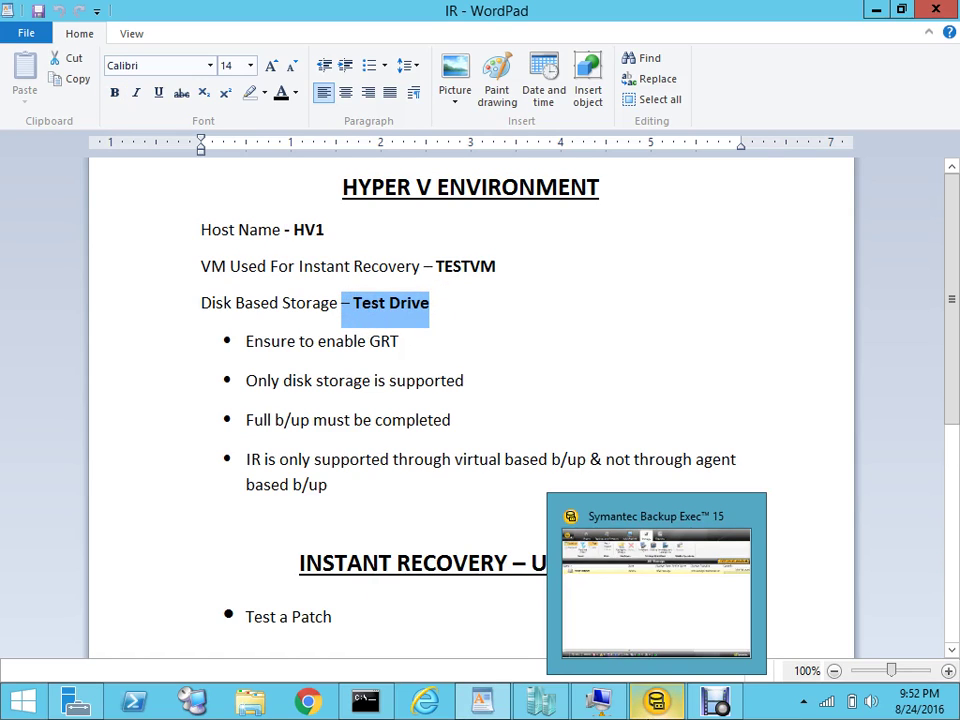
click(786, 370)
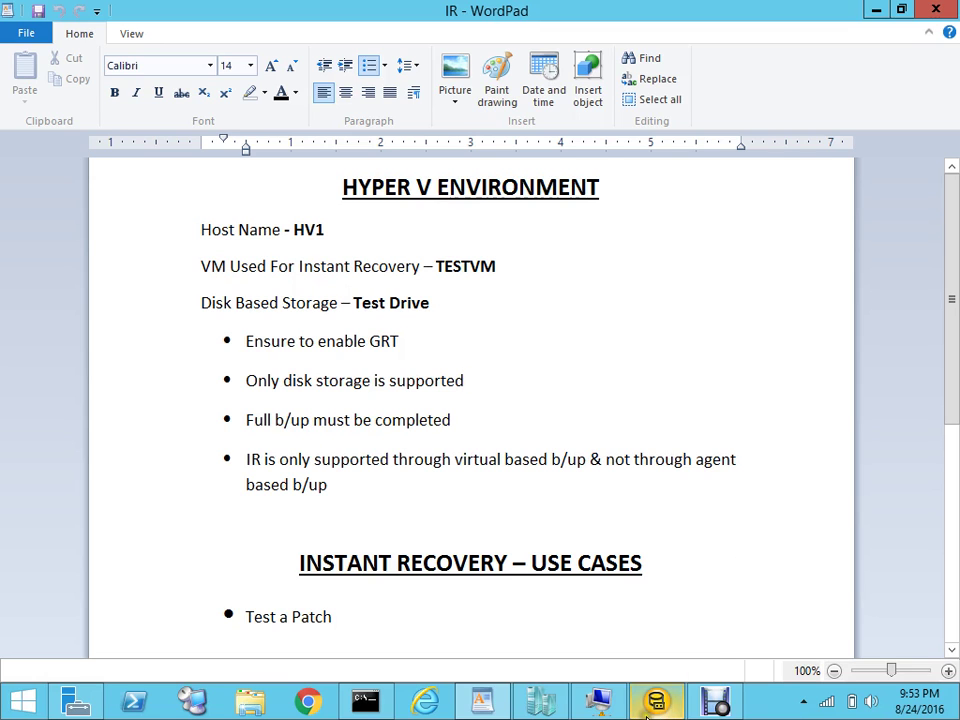
Step: Switch to Backup Exec and start a Back Up to Disk job for TESTVM to view the backup methods, closing the wizard without creating the job
mouse_move(656, 700)
click(679, 631)
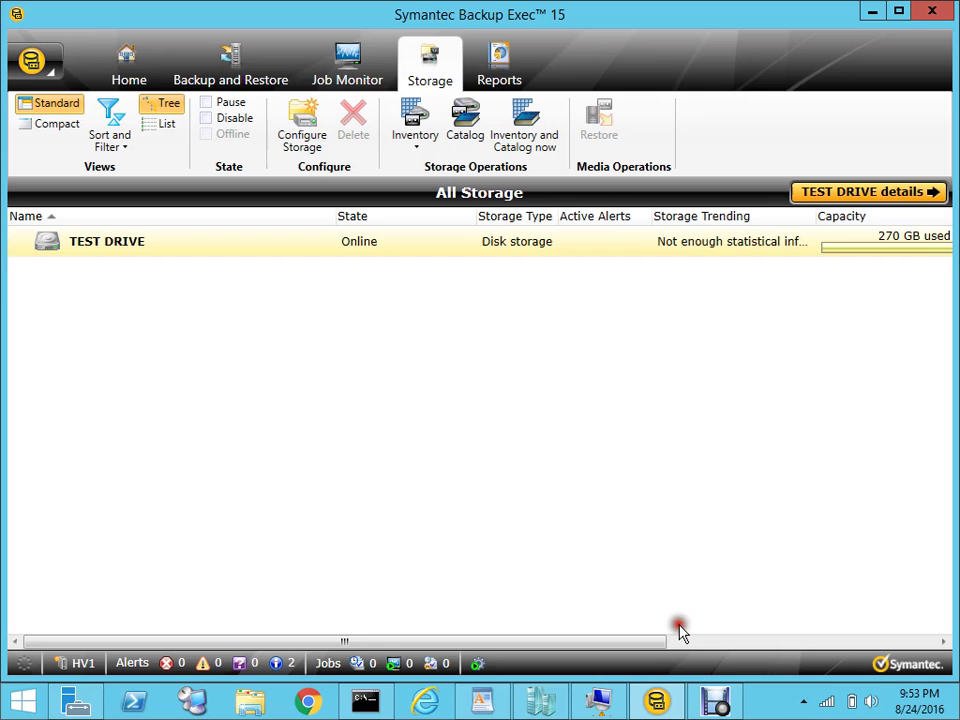
click(250, 78)
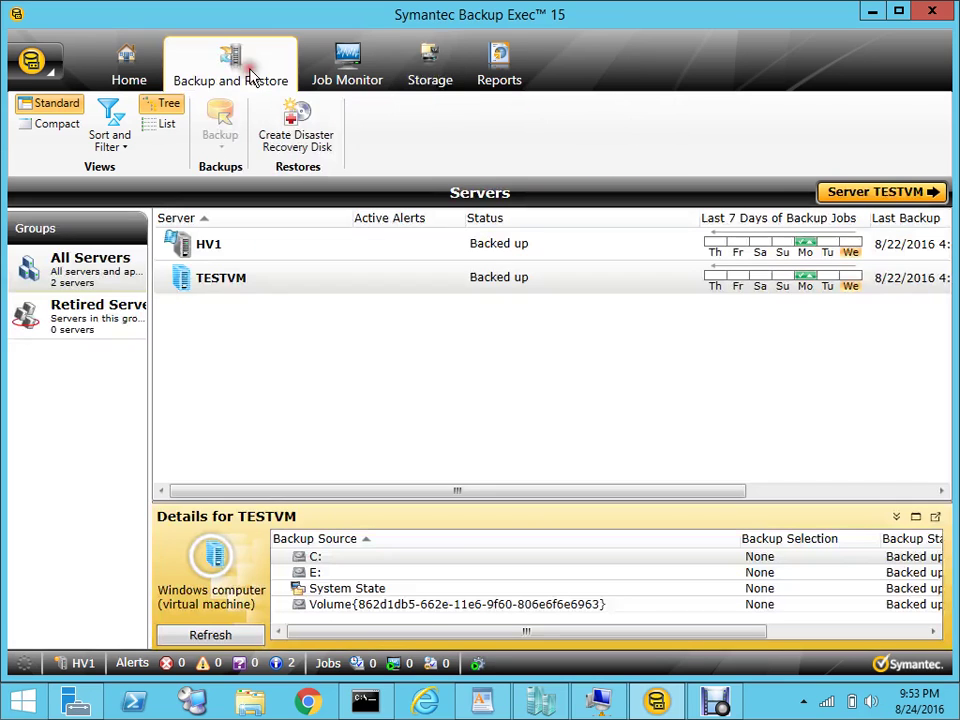
click(375, 291)
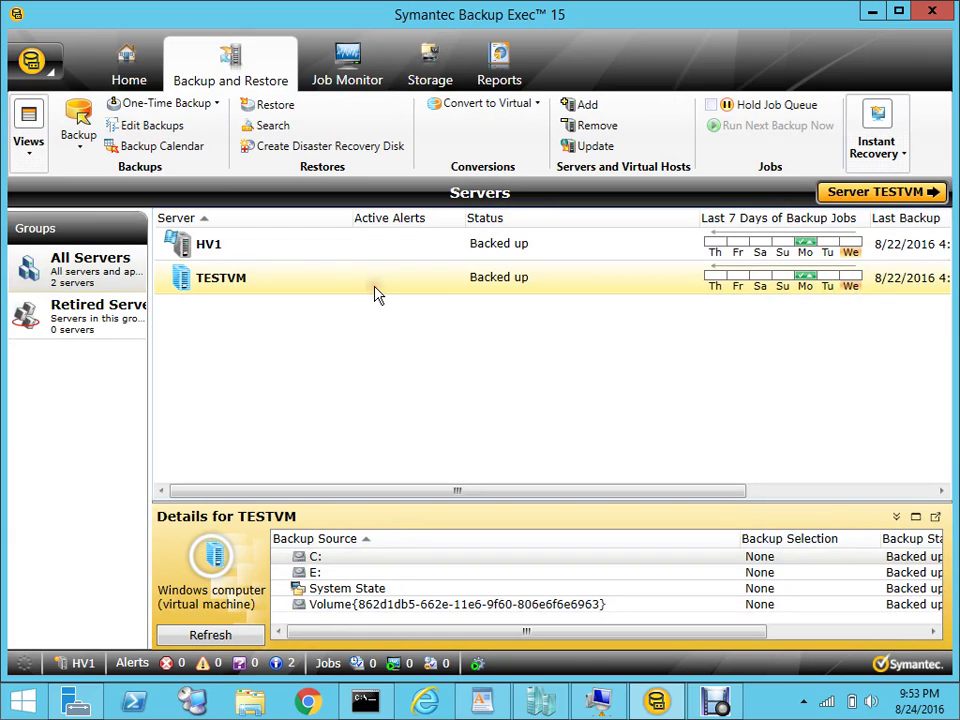
right_click(376, 286)
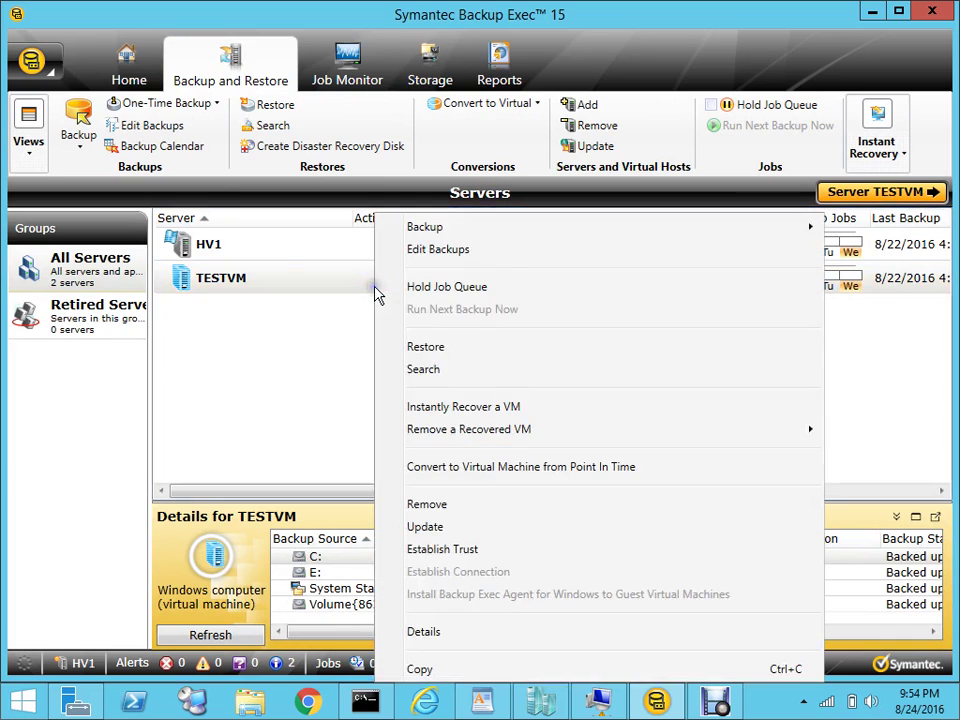
mouse_move(431, 240)
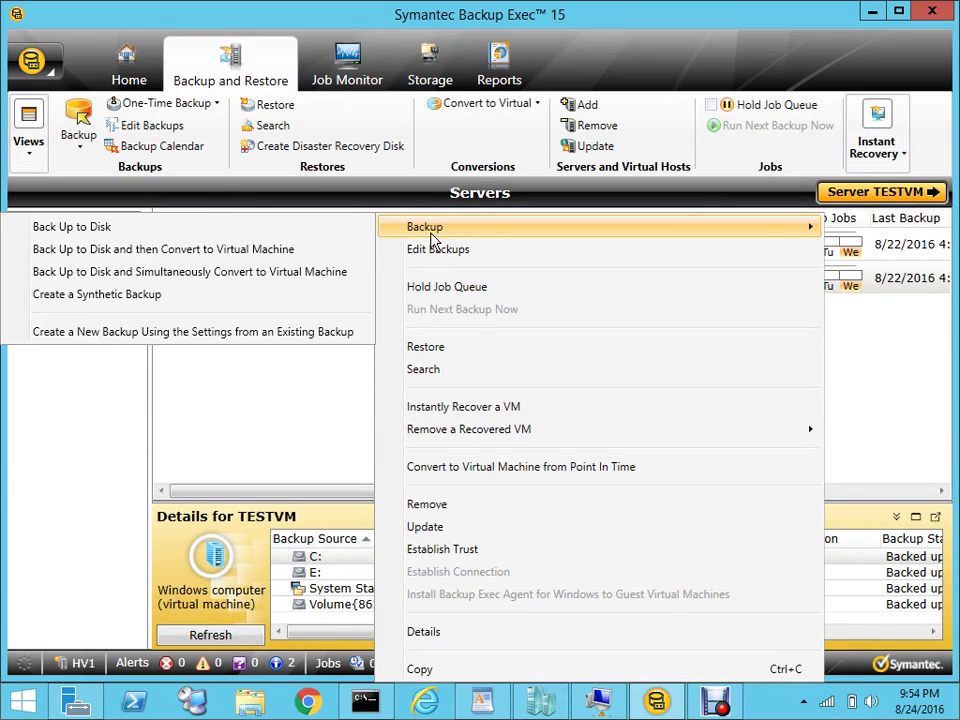
click(335, 228)
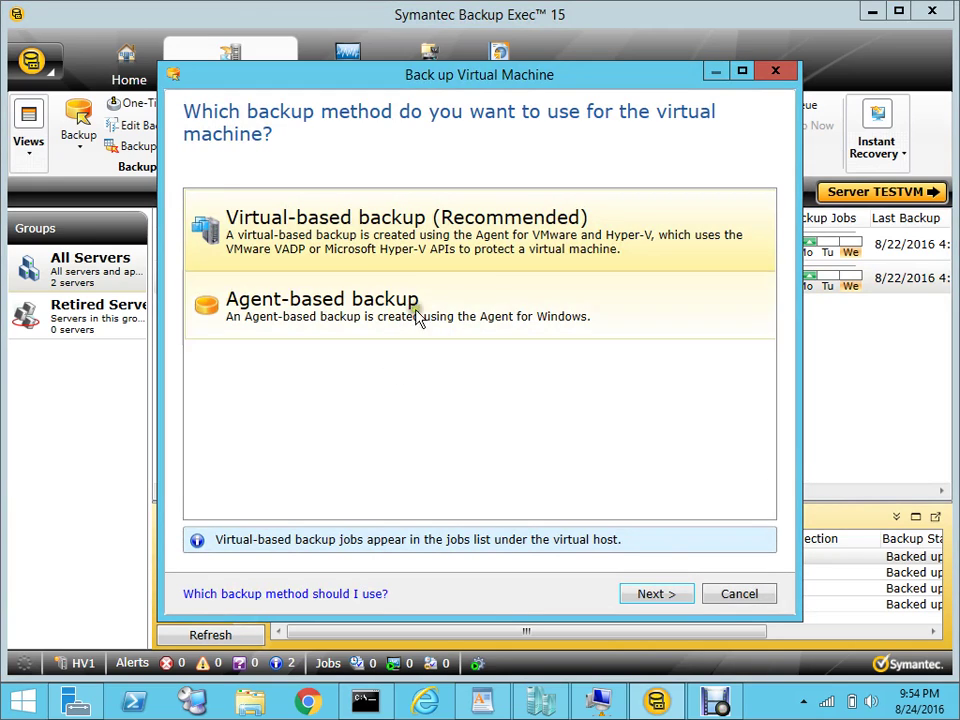
click(655, 594)
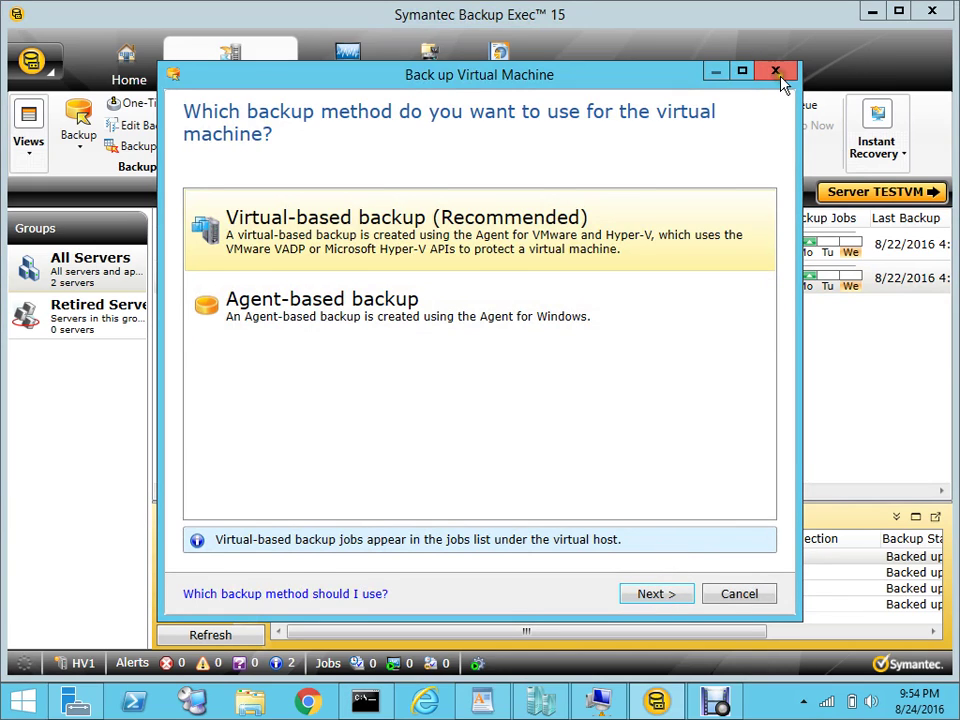
click(776, 72)
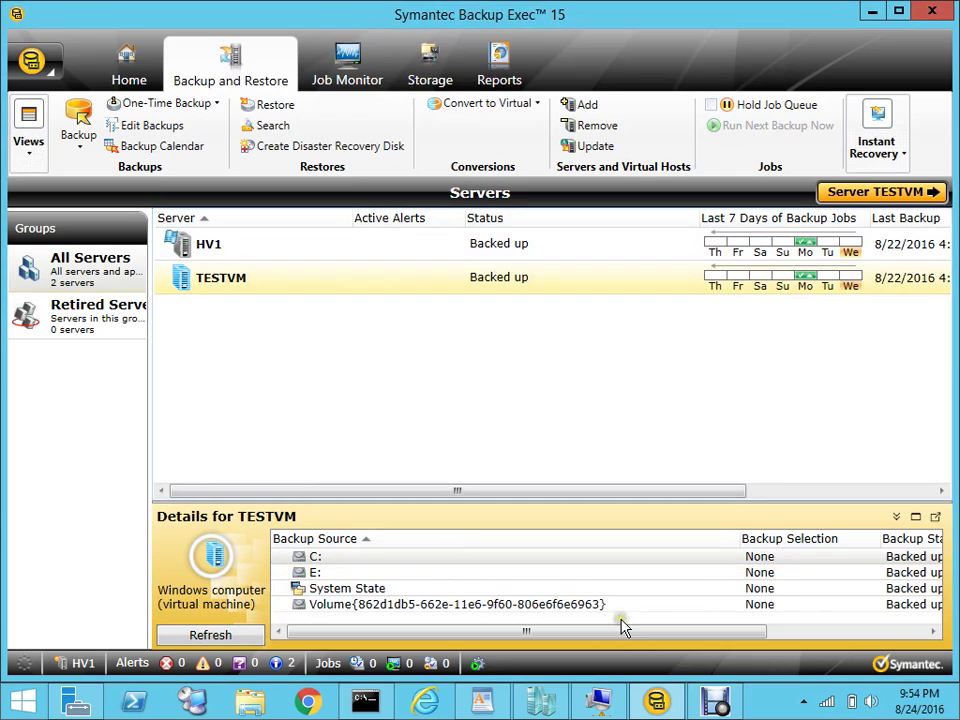
Step: Return to the IR notes in WordPad and highlight the Hyper-V environment details and instant recovery requirements
click(490, 704)
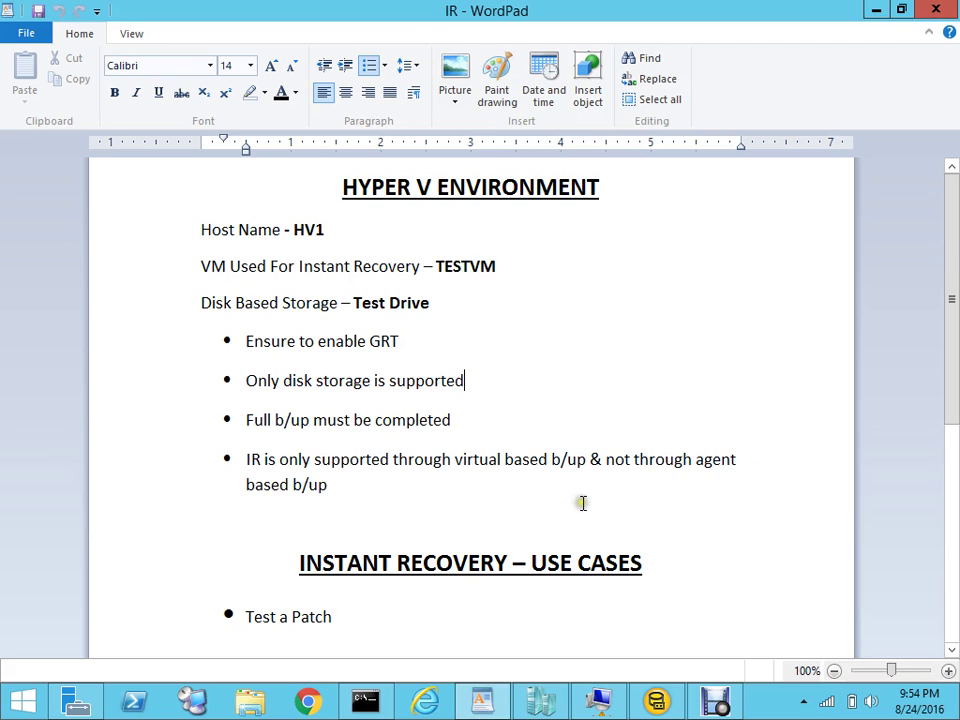
drag(582, 503, 187, 244)
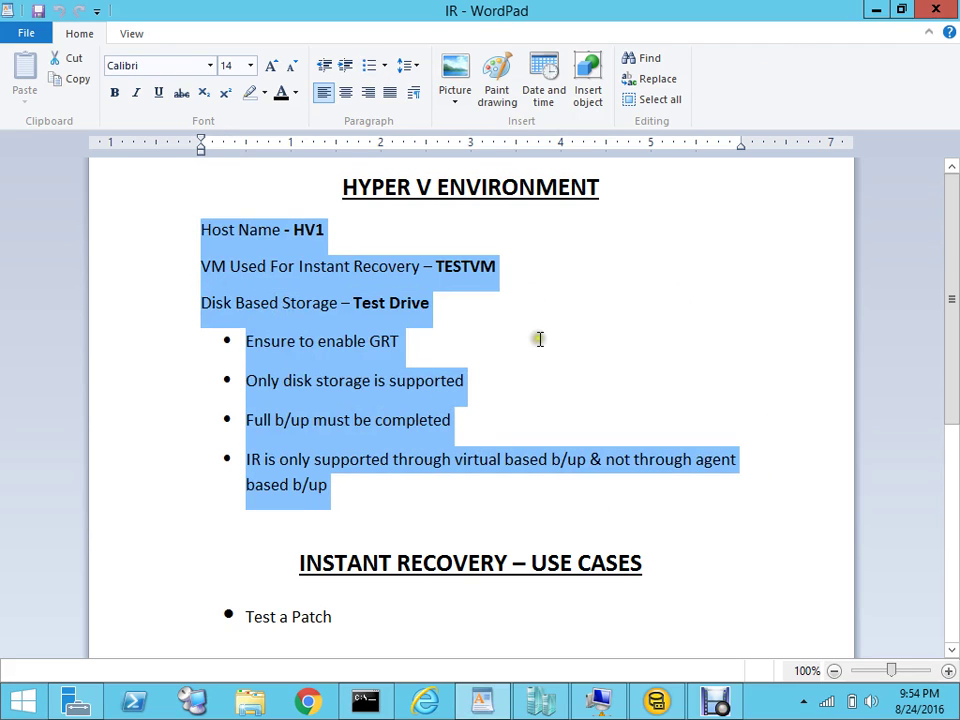
click(786, 560)
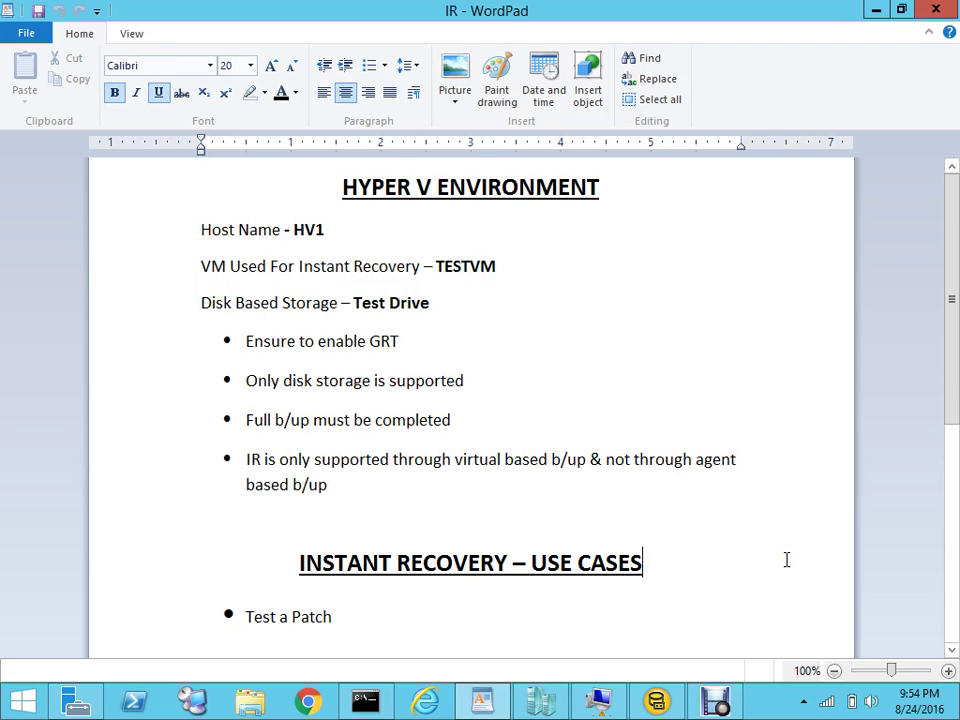
Step: Review the Instant Recovery use cases in the notes, highlighting the file and folder restore entry and the whole bullet list
key(Down)
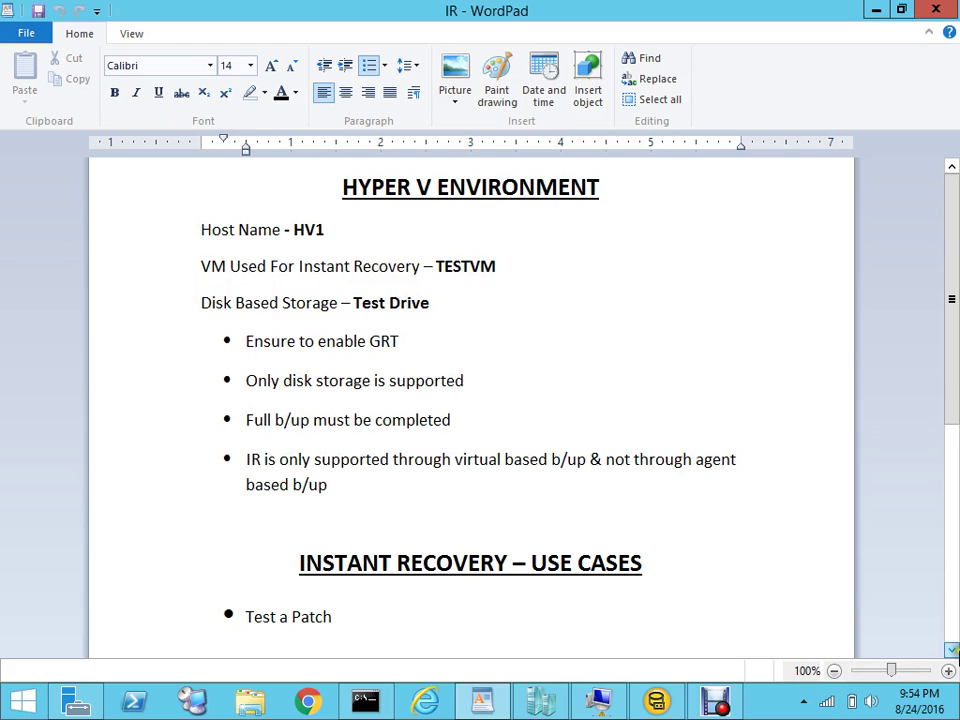
click(952, 648)
click(952, 648)
click(952, 648)
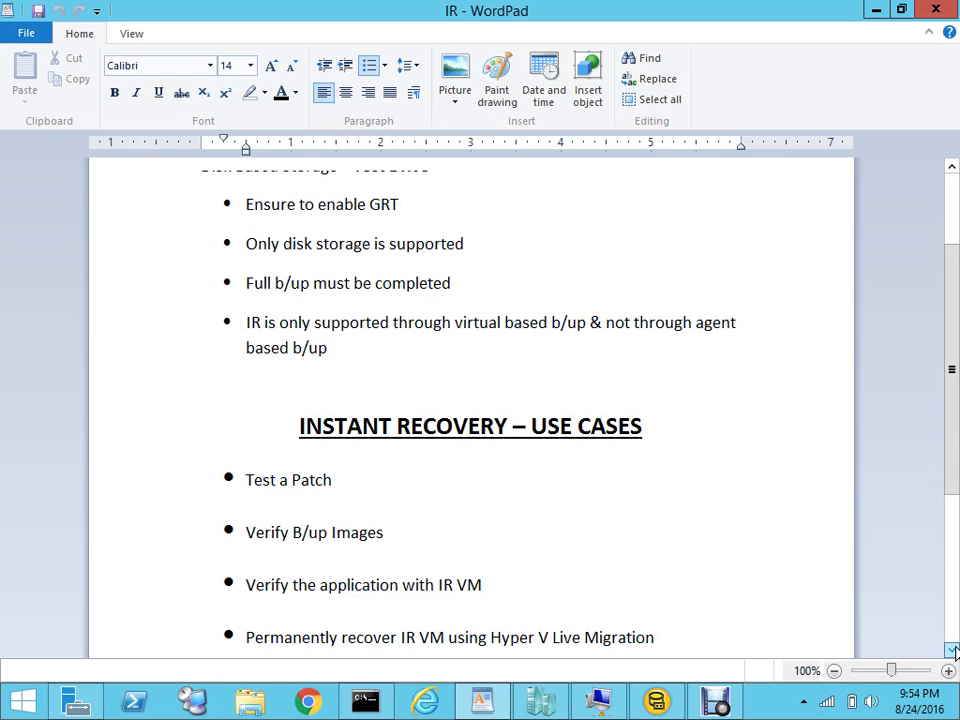
click(952, 648)
click(952, 649)
click(952, 649)
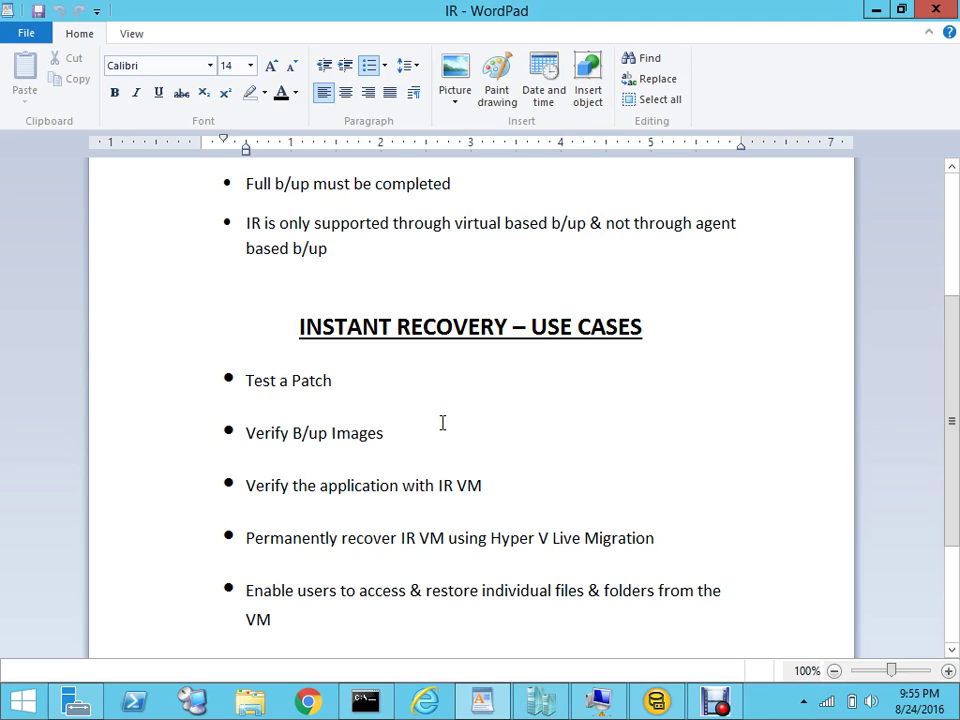
click(246, 434)
click(249, 436)
drag(512, 615, 395, 598)
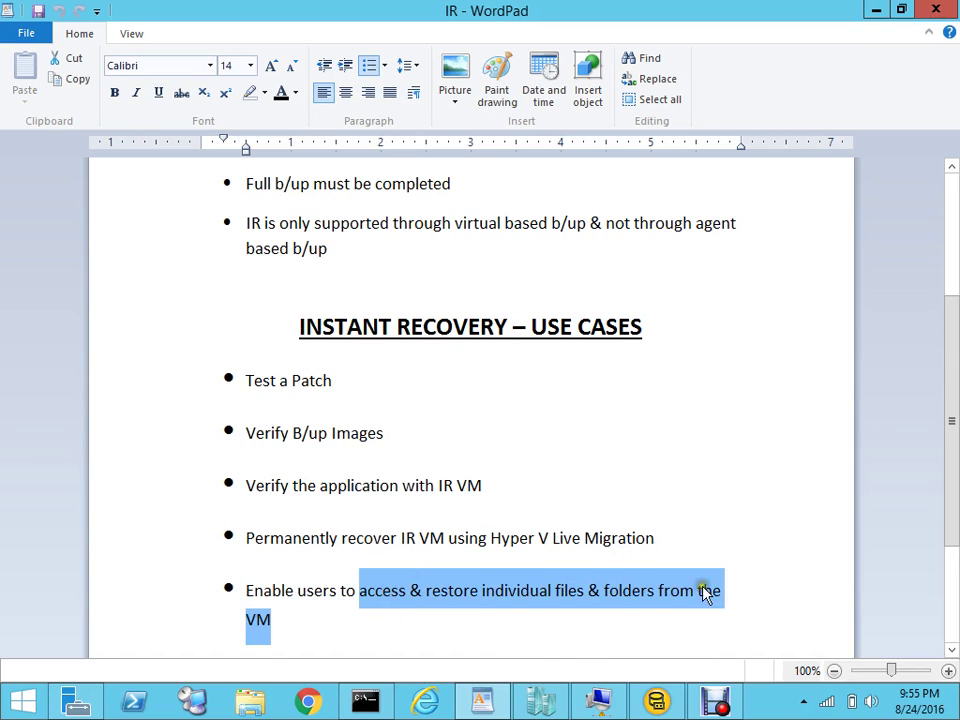
click(690, 615)
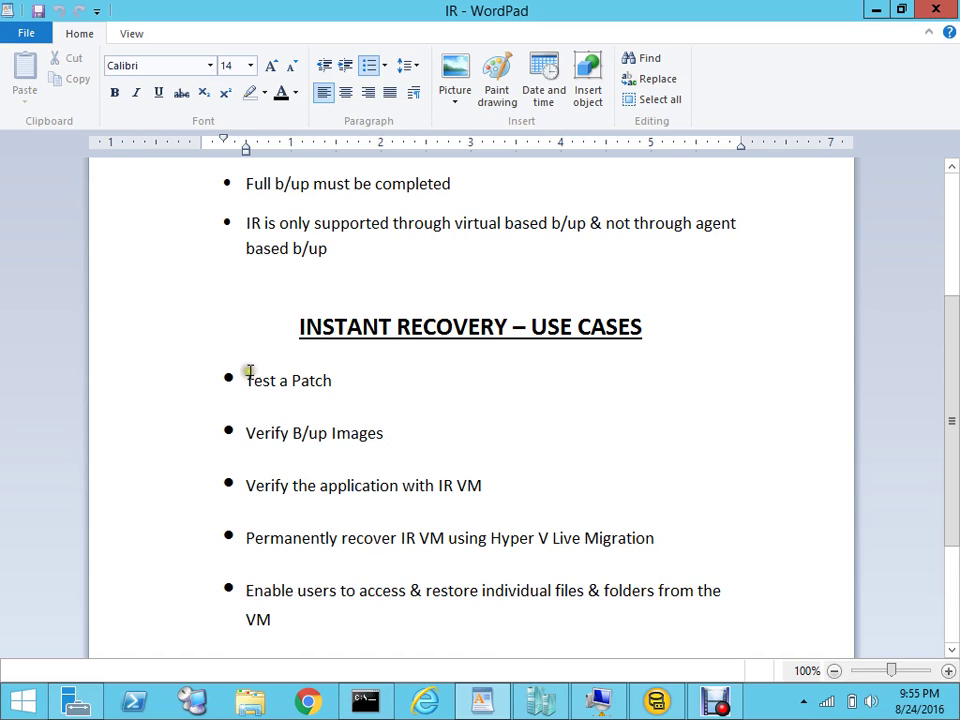
drag(247, 378, 333, 624)
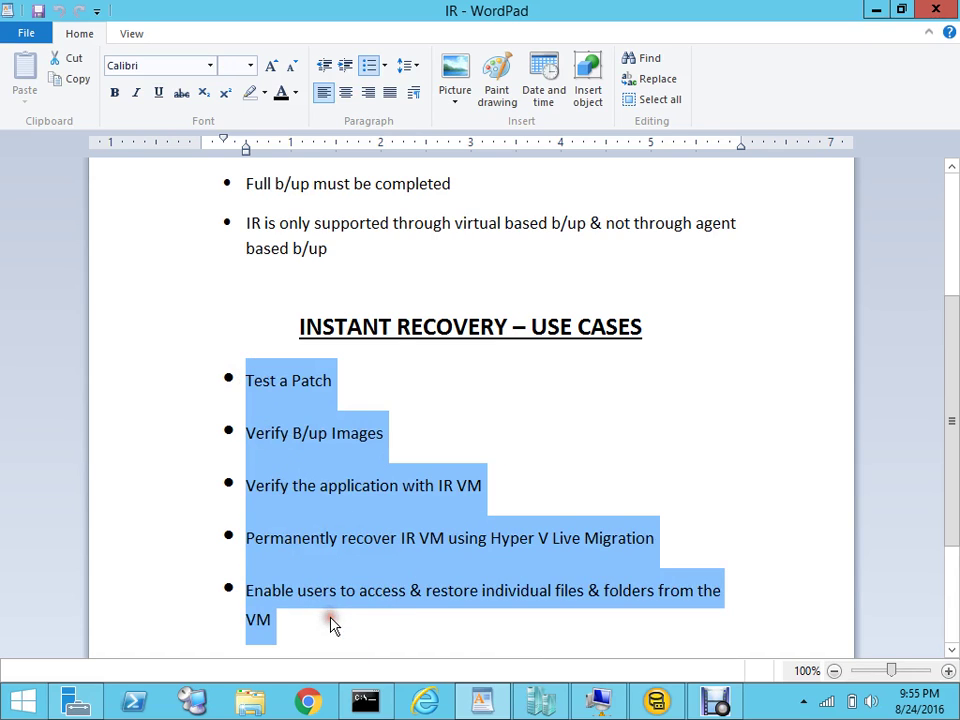
click(718, 429)
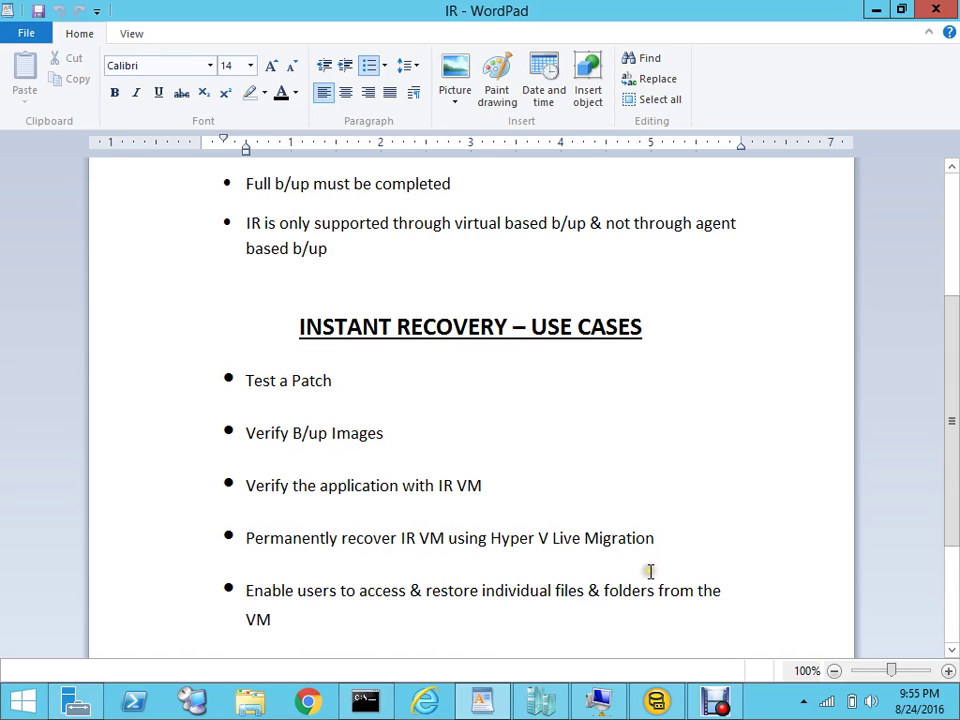
Step: Switch to Backup Exec and examine the backup sets stored on the TEST DRIVE disk storage, returning to the storage overview
mouse_move(653, 714)
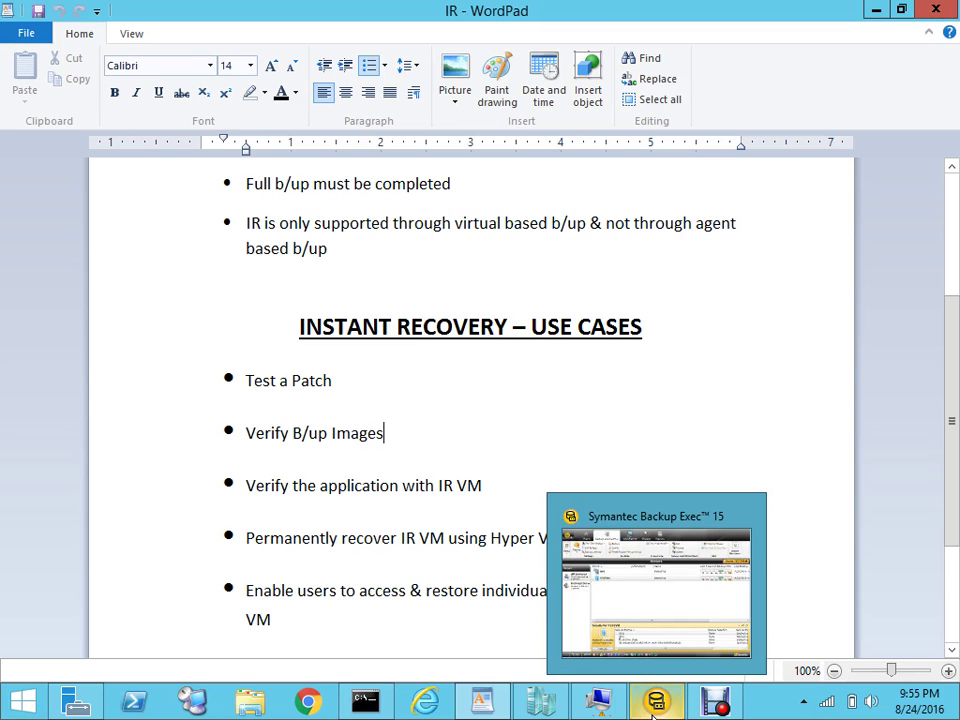
click(700, 600)
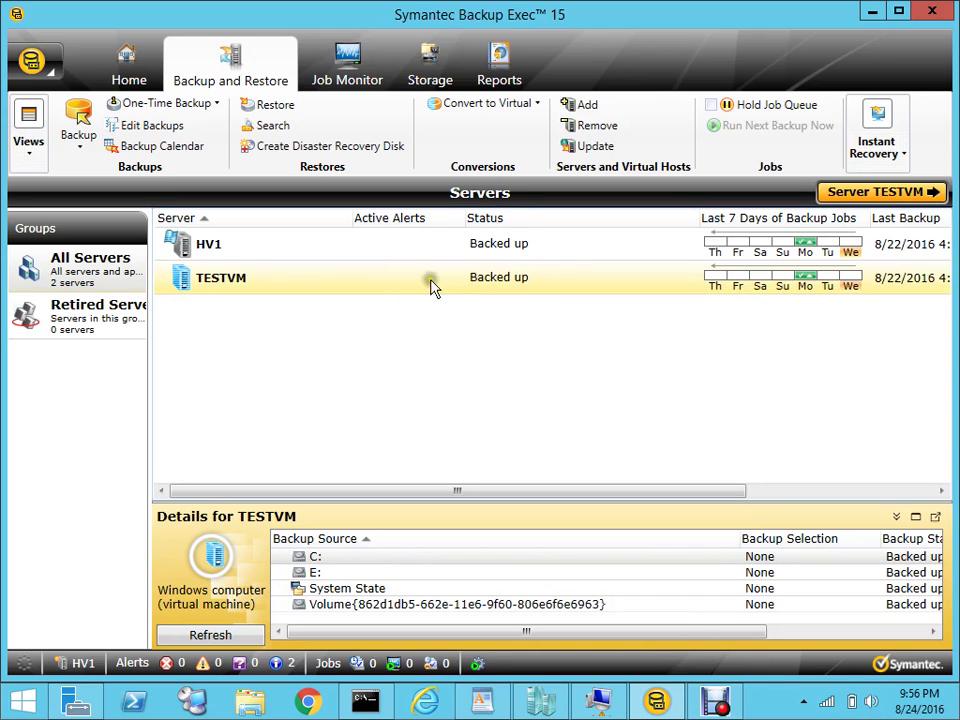
click(432, 72)
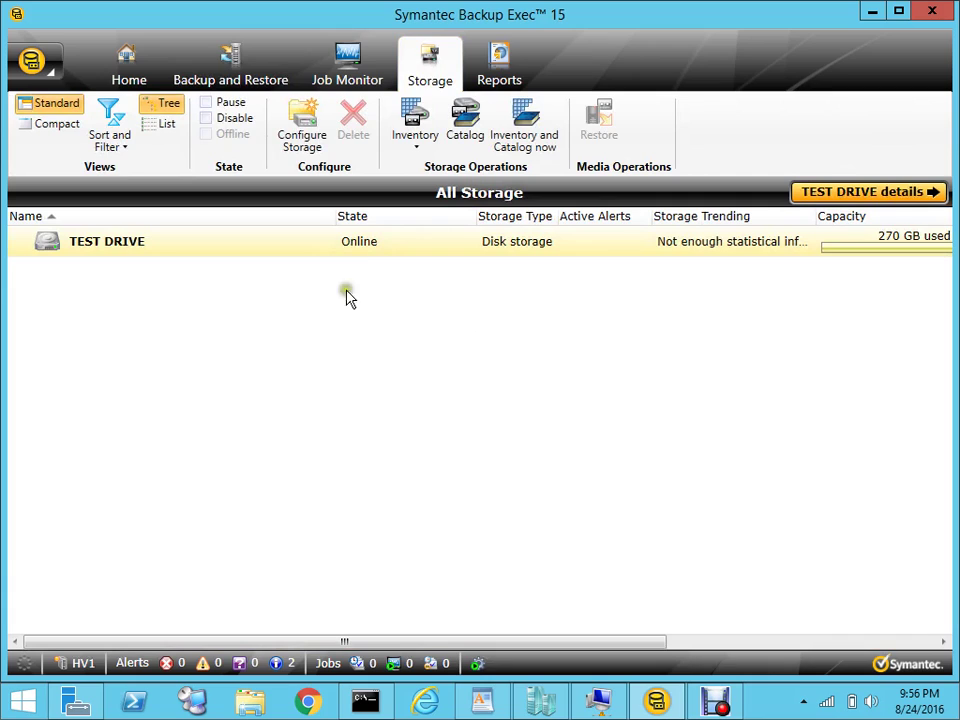
click(234, 248)
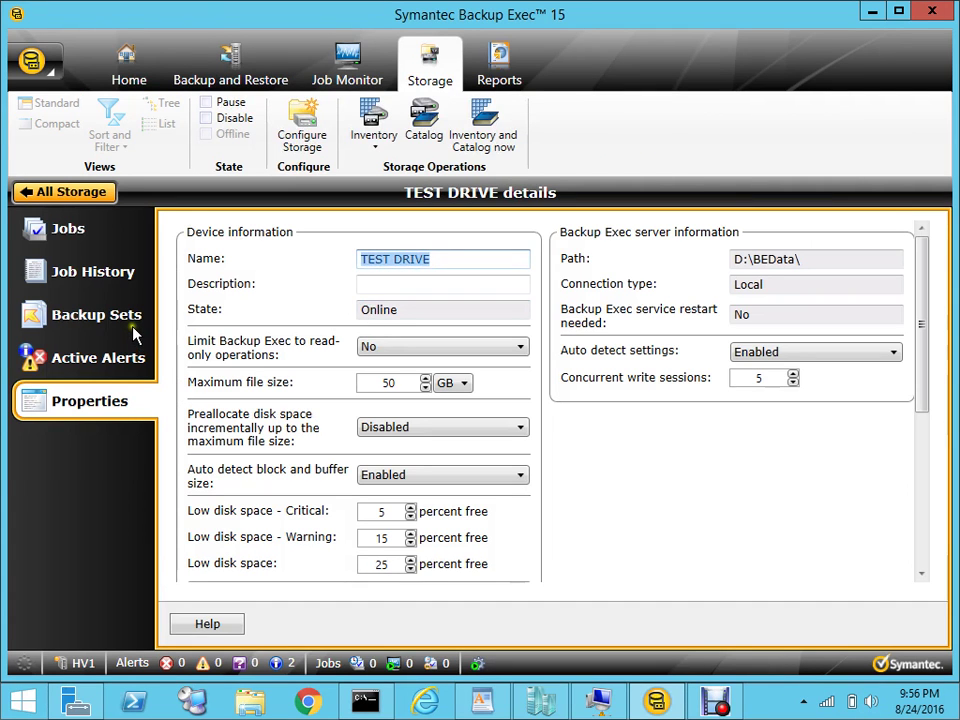
click(131, 326)
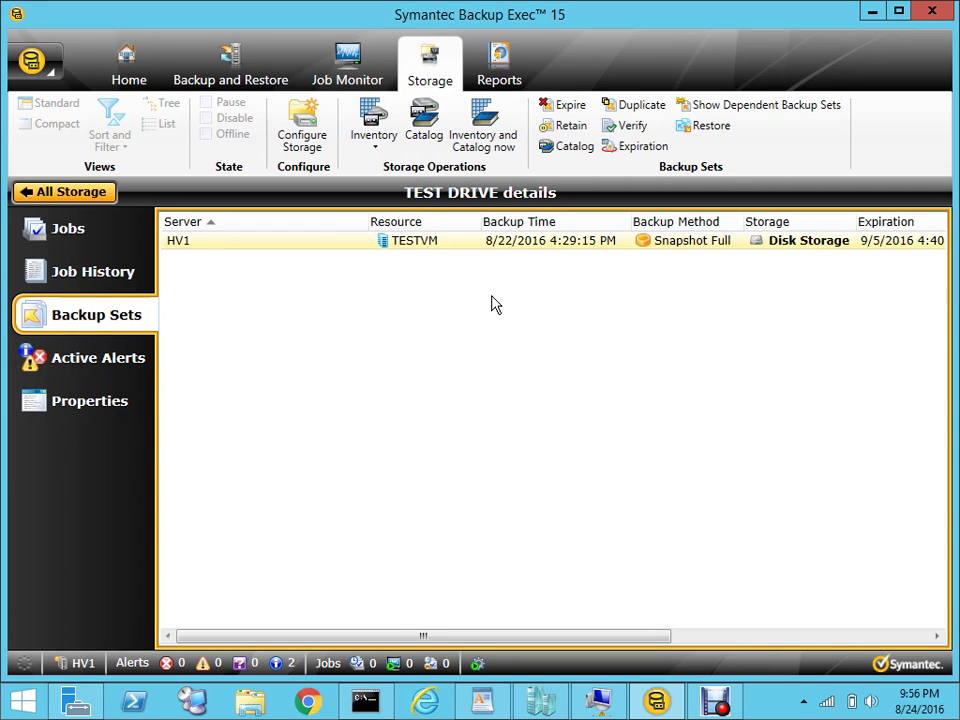
click(92, 191)
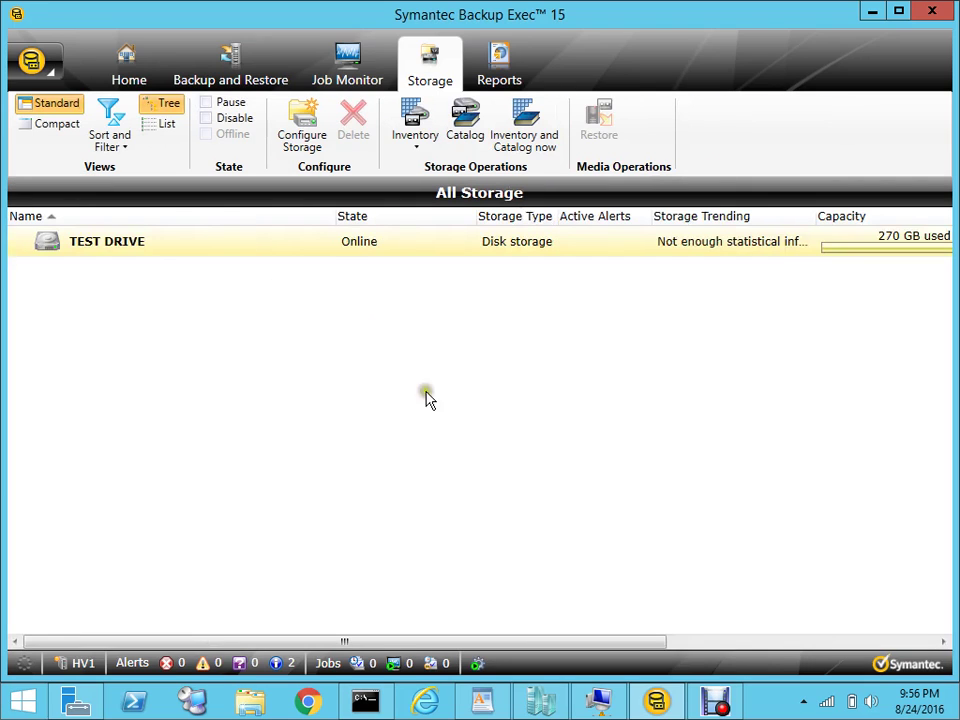
Step: Start an instant recovery of the TESTVM server's virtual machine and name the job TESTVM IR
click(236, 88)
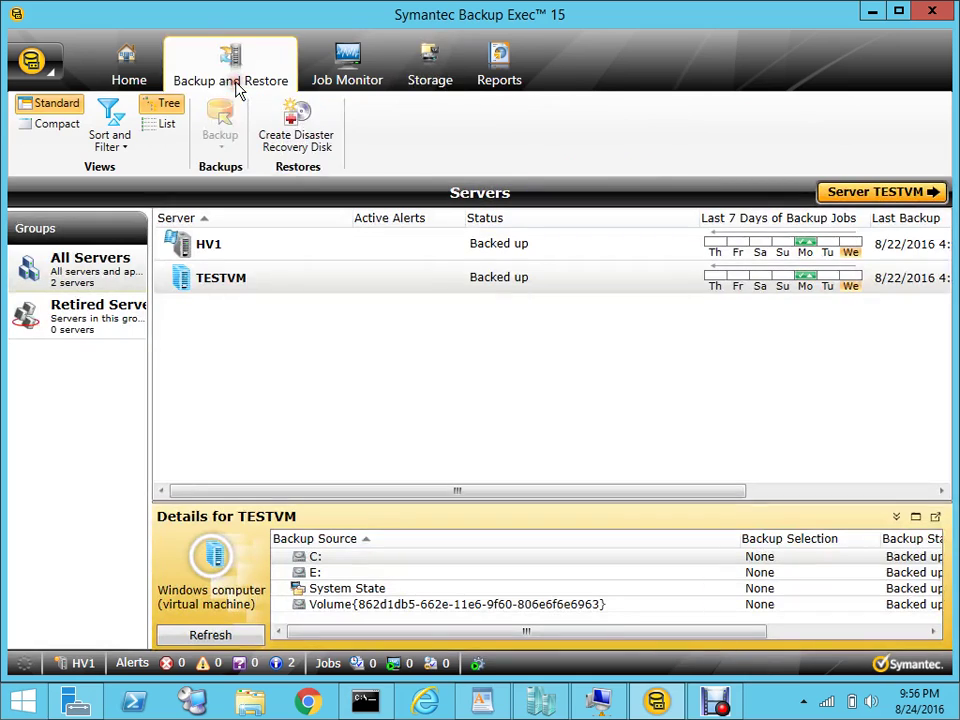
click(369, 276)
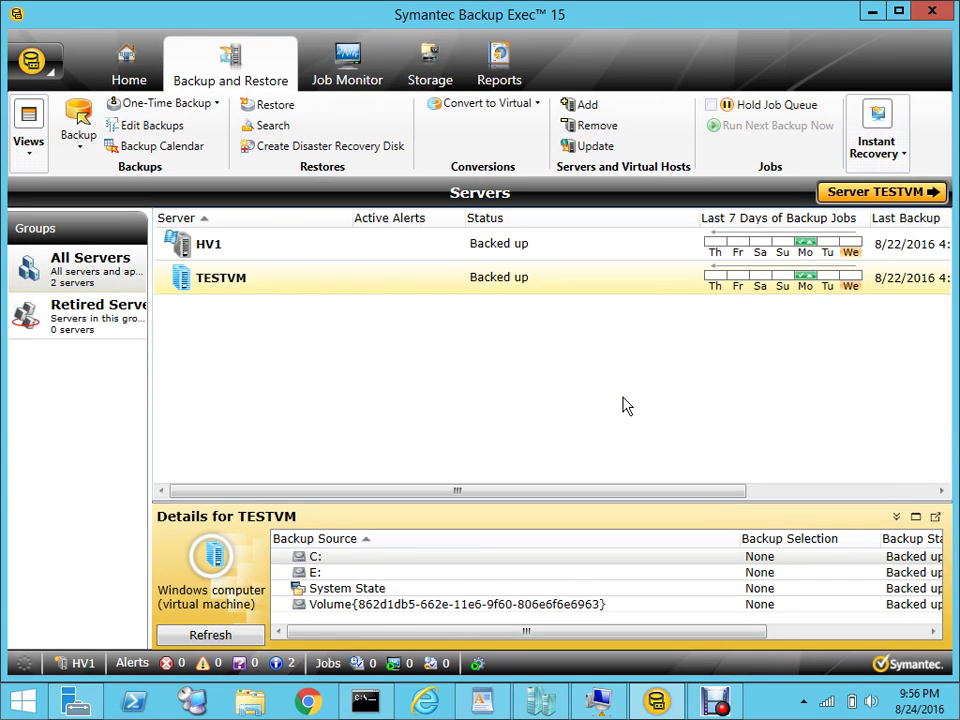
click(895, 156)
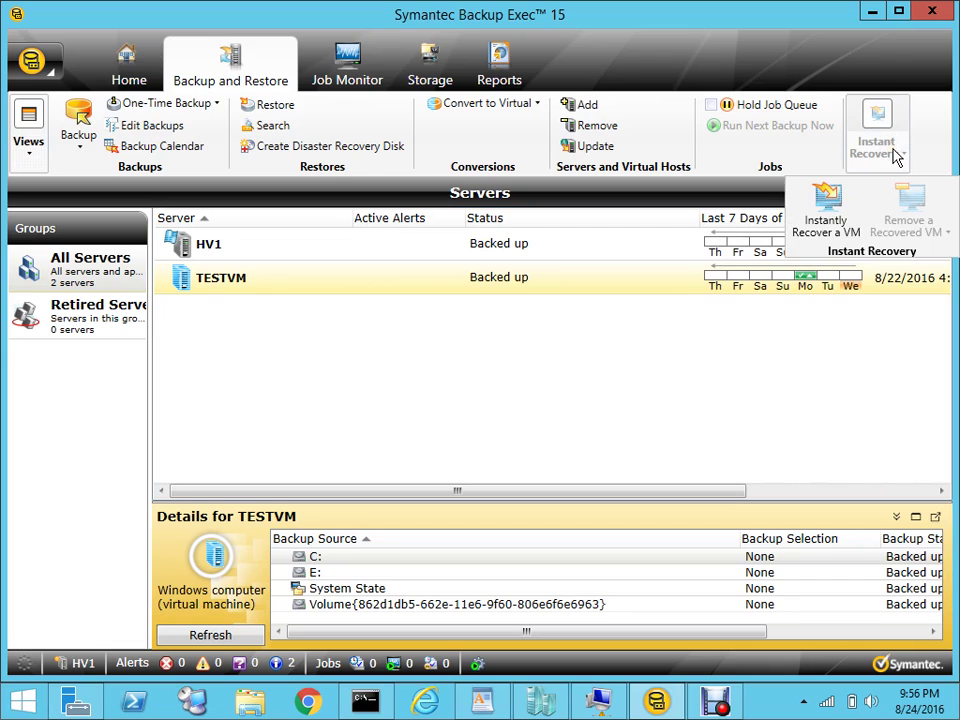
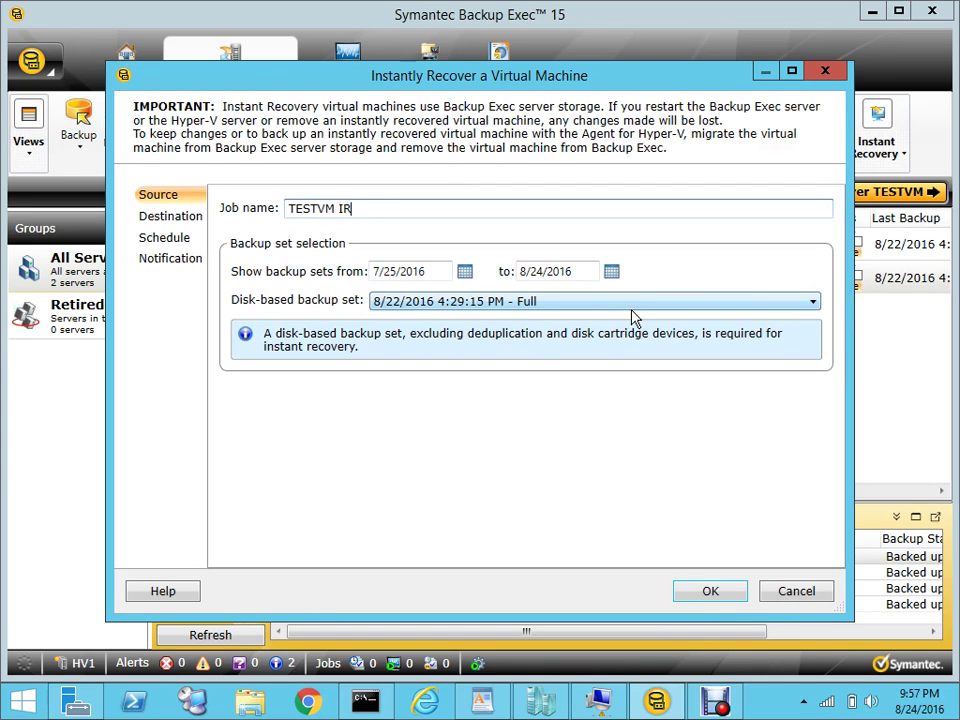
Step: Set the destination for VM registration and checkpoint to the IRtestVM folder on drive C: of HV1
click(174, 222)
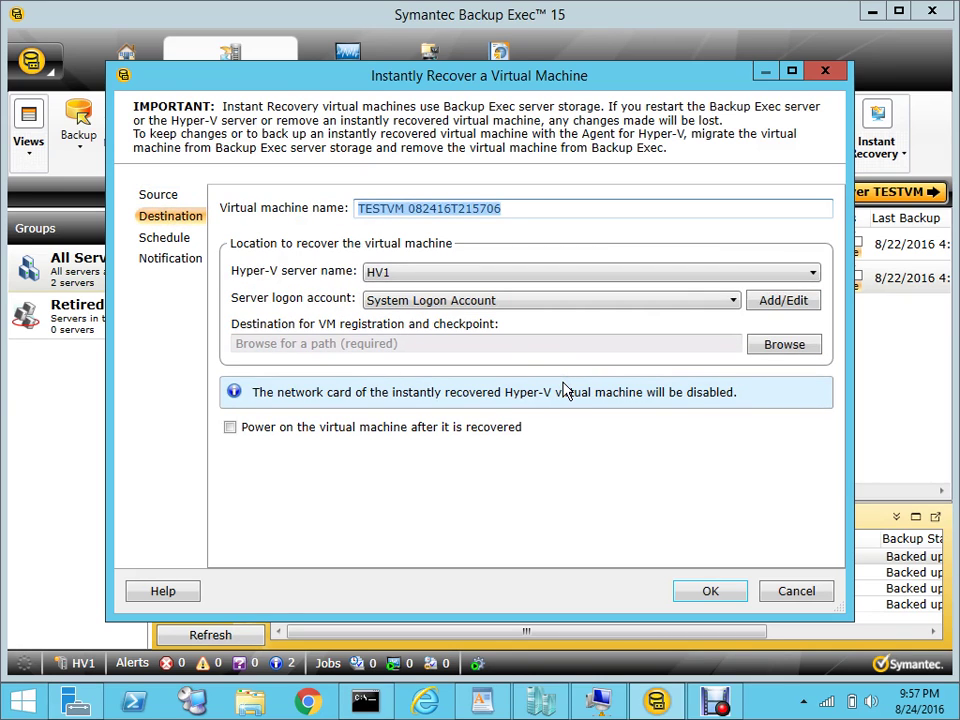
click(778, 348)
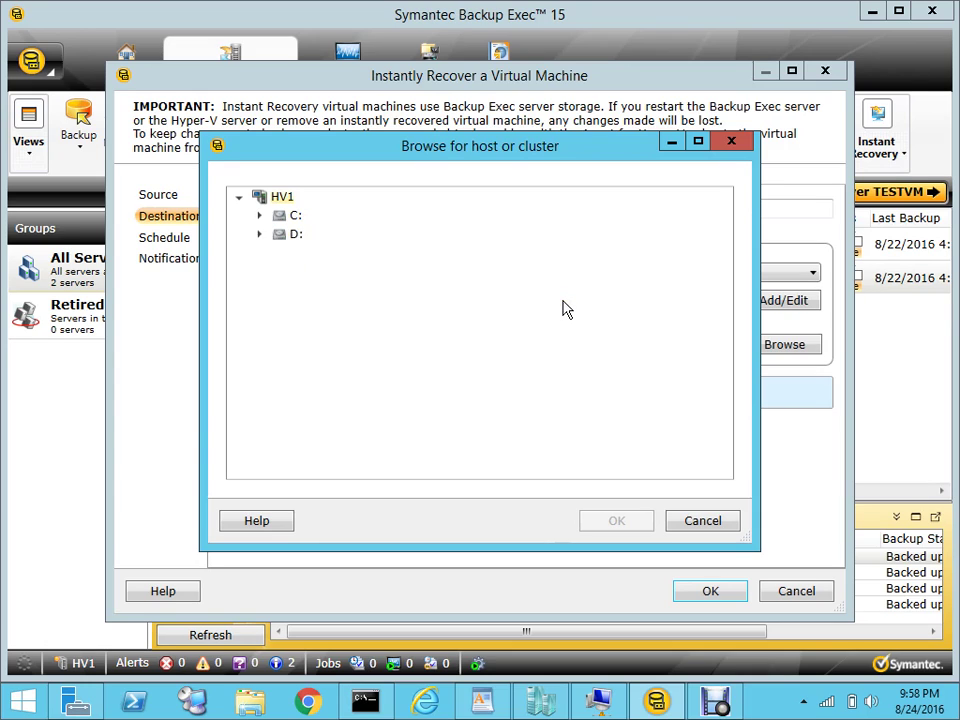
click(258, 215)
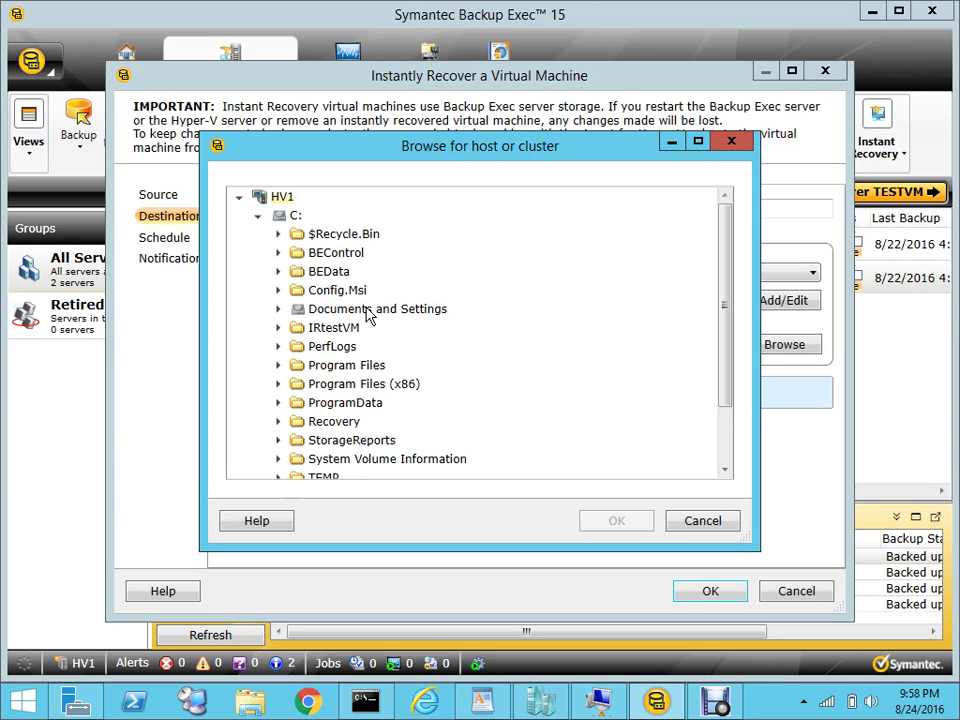
click(343, 330)
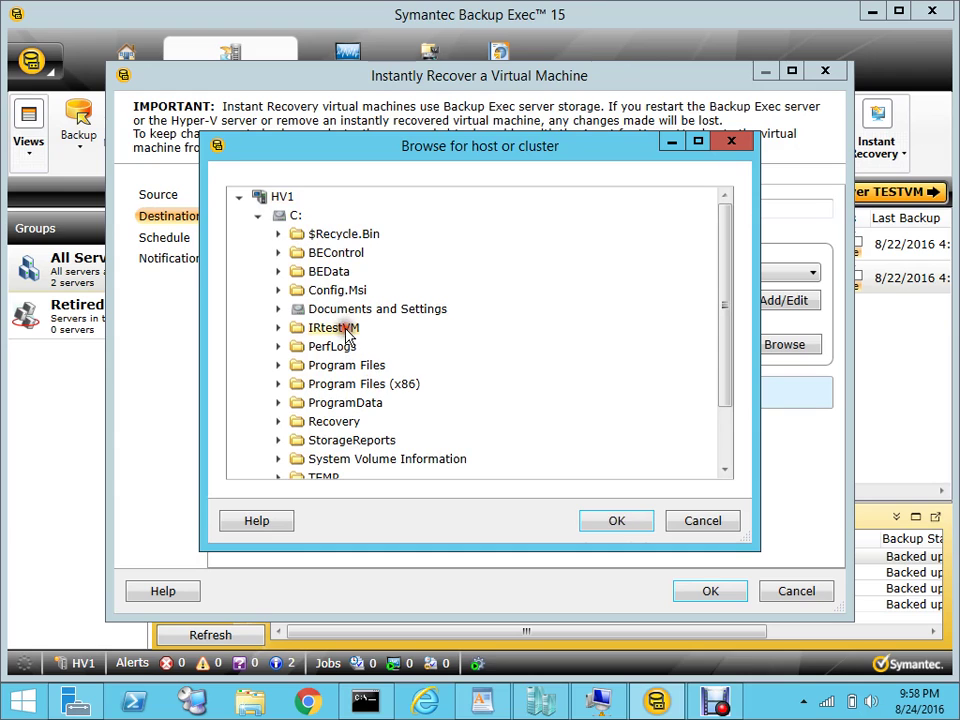
click(604, 527)
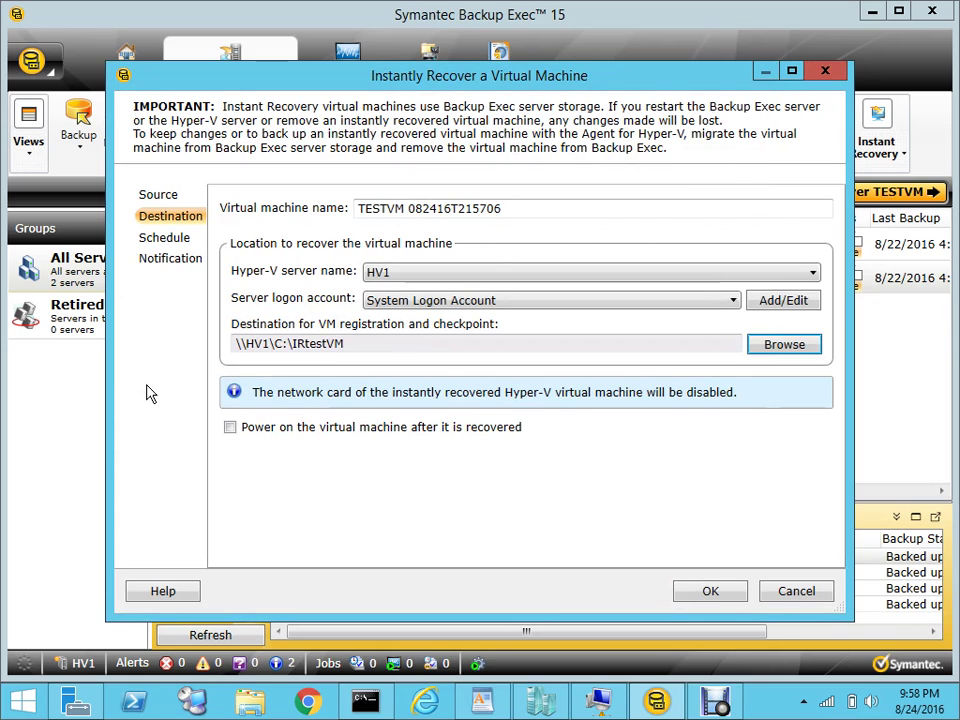
Step: Review the Run now schedule and the notification options, and submit the instant recovery job, accepting the storage warning
click(170, 238)
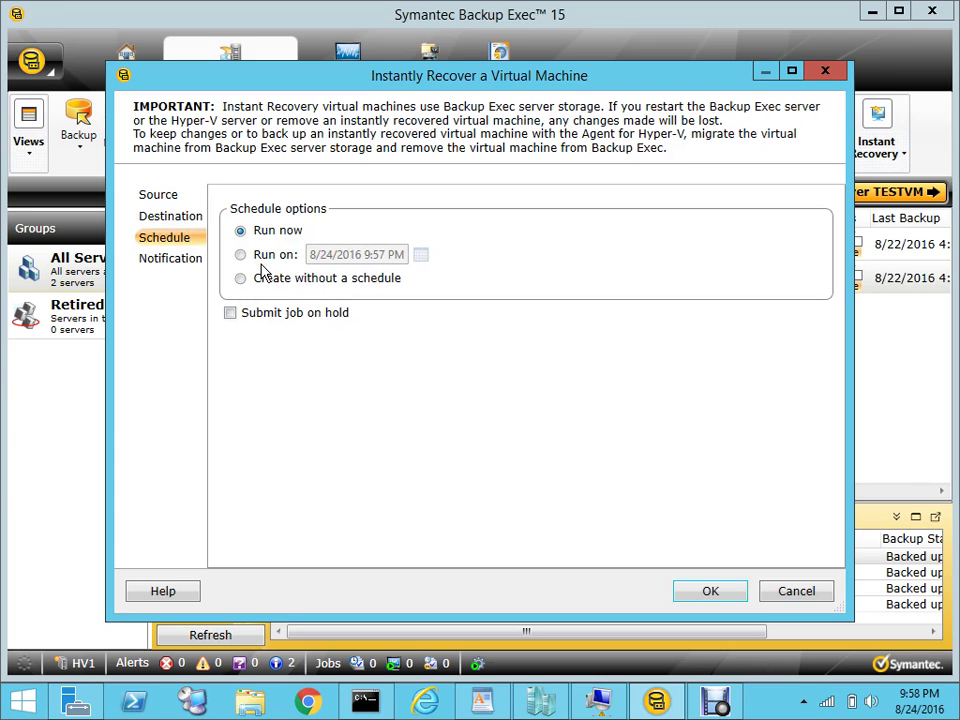
click(176, 264)
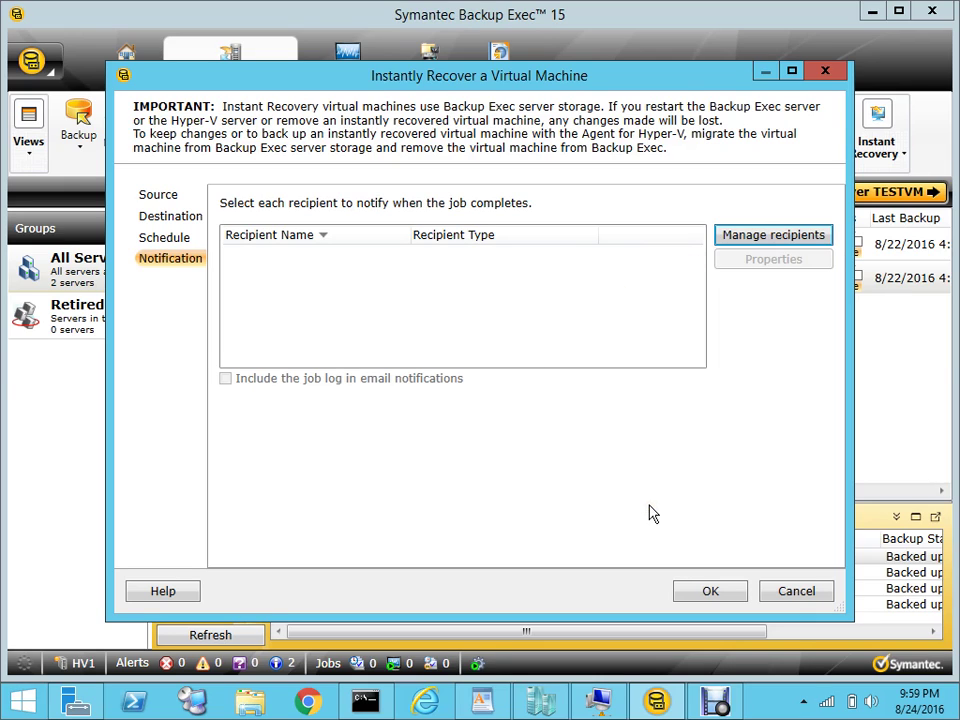
click(707, 591)
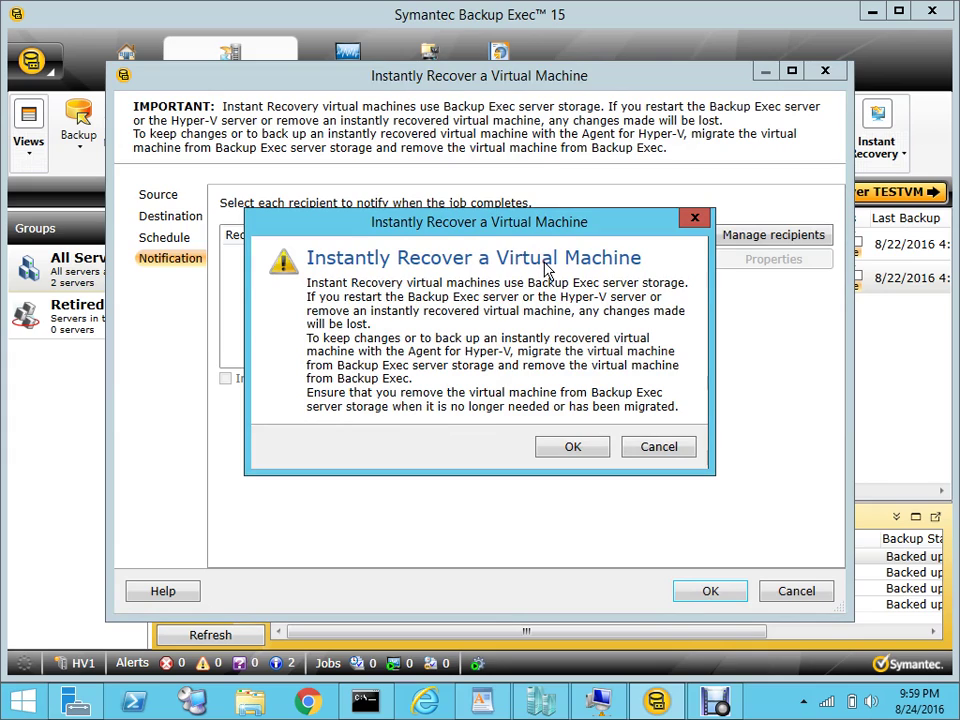
click(562, 452)
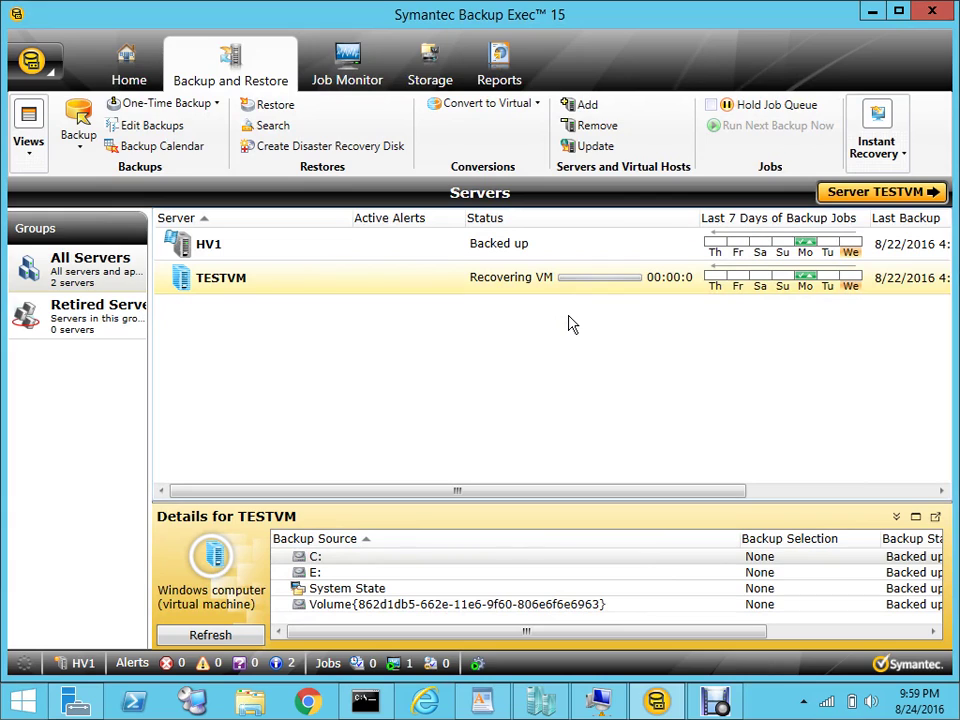
Step: Check the TESTVM IR job in the active jobs and job histories, and TESTVM's status in the server list
click(360, 77)
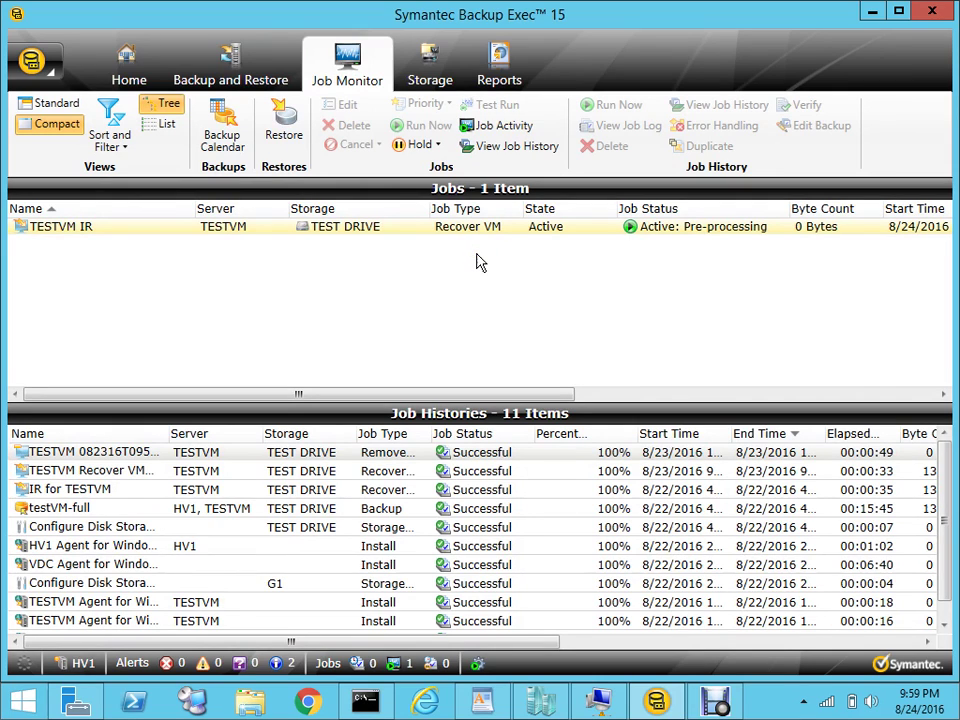
click(244, 72)
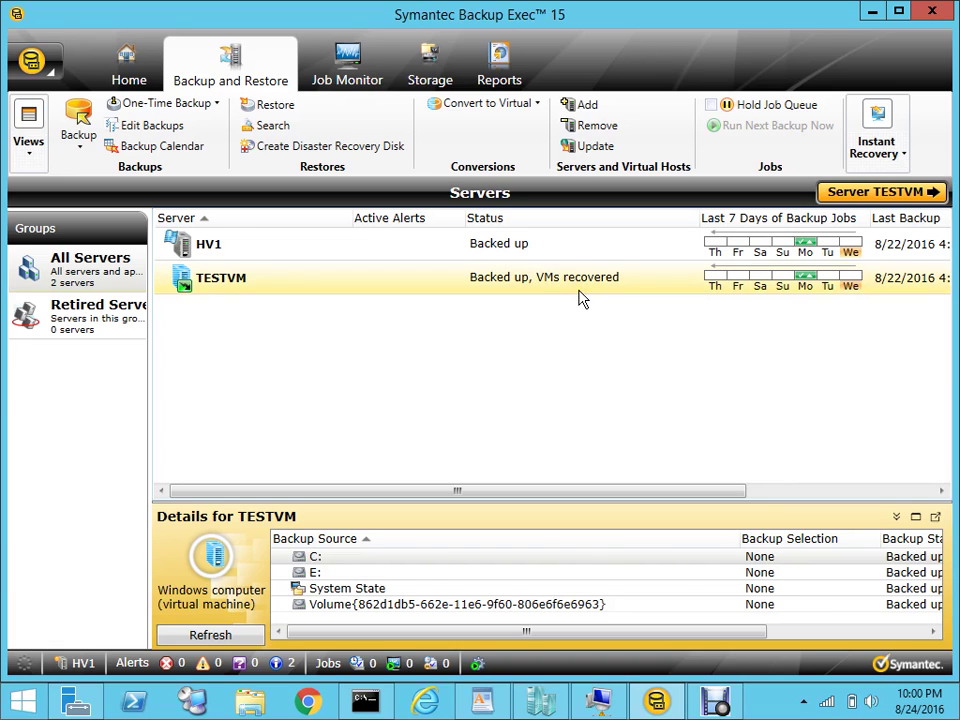
click(361, 82)
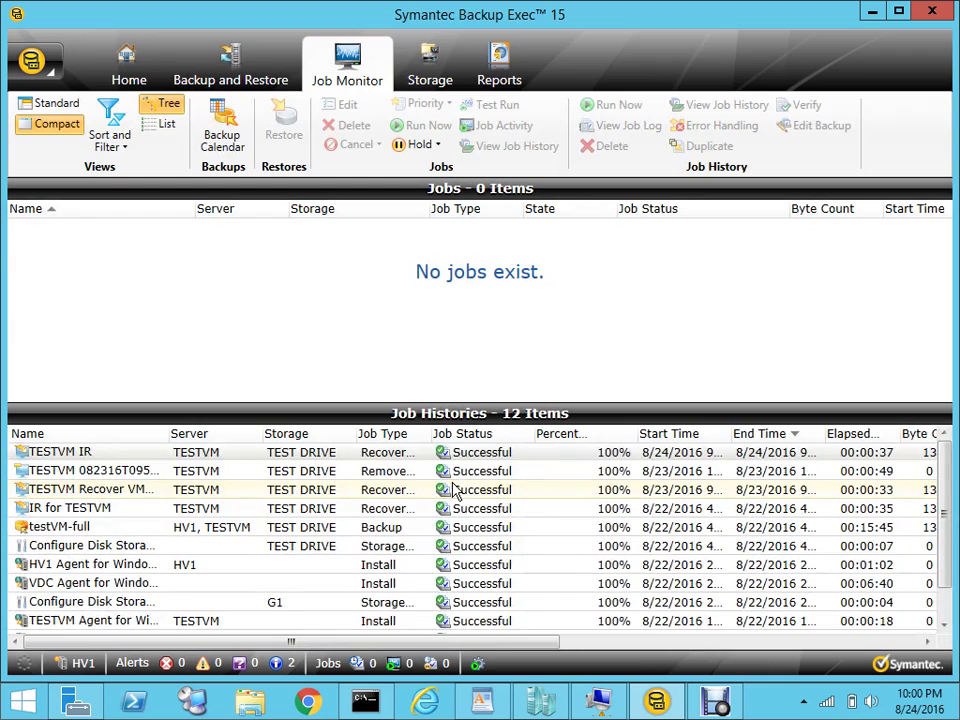
click(141, 456)
Step: Switch to Hyper-V Manager and start the recovered virtual machine TESTVM 082416T215706
mouse_move(552, 708)
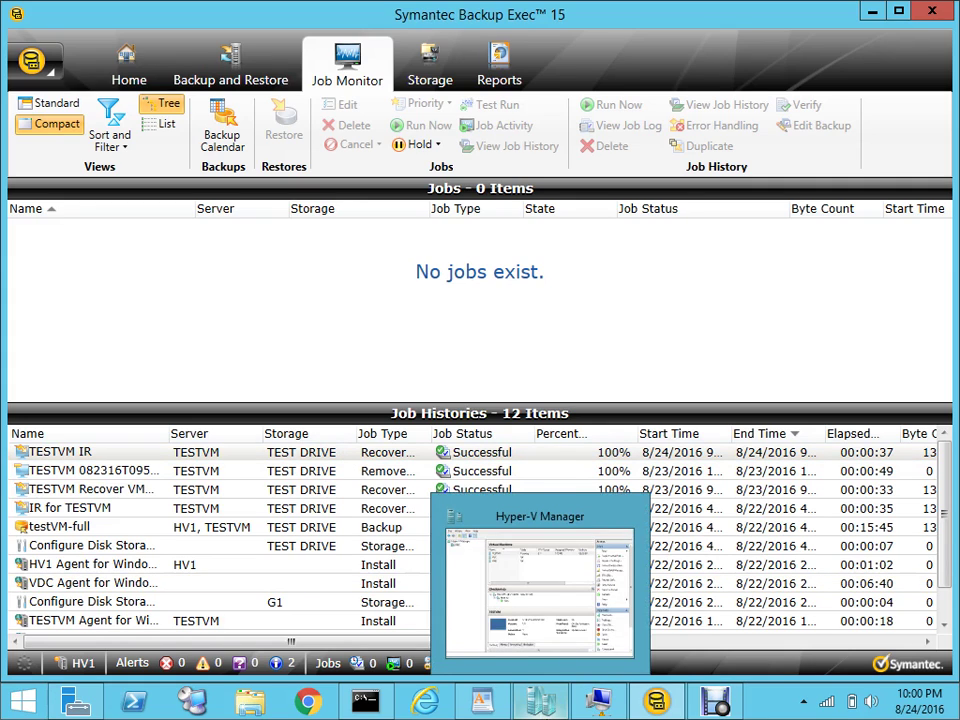
click(568, 620)
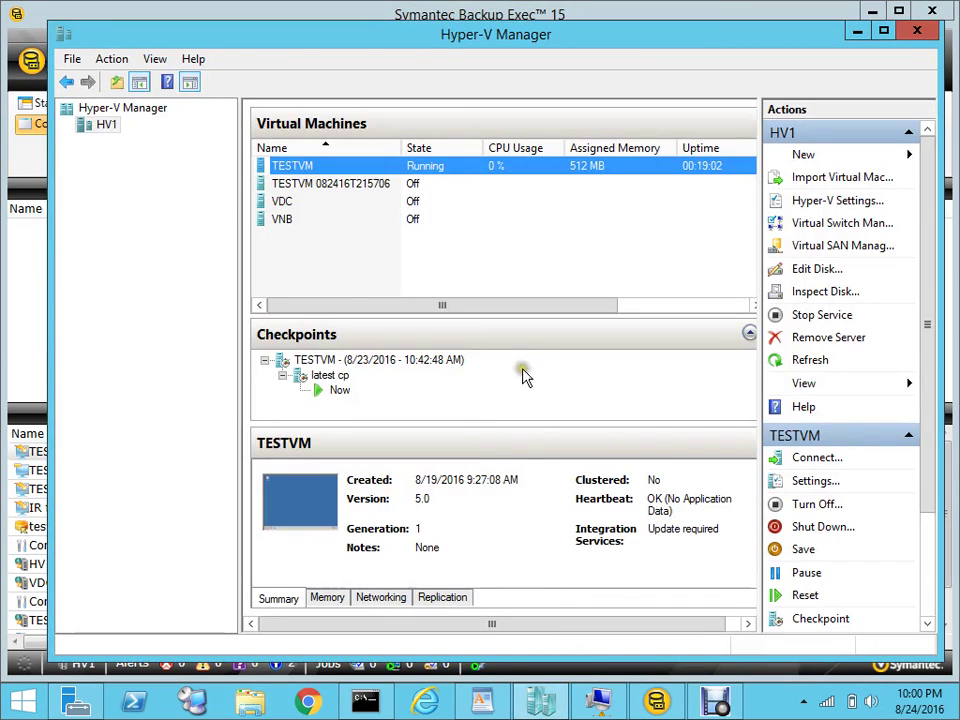
click(335, 193)
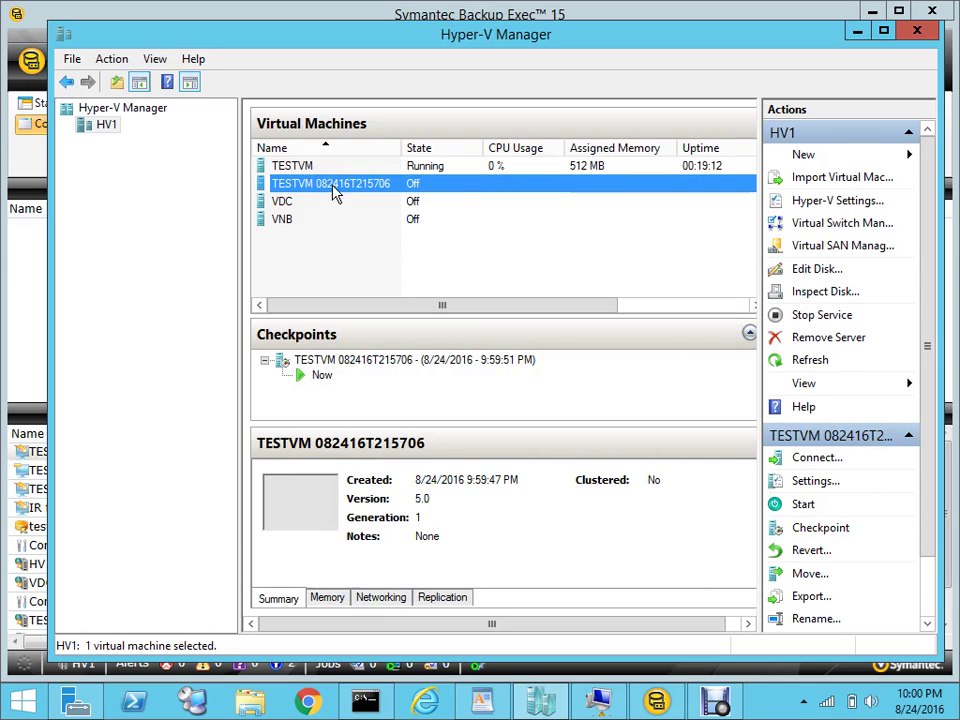
right_click(337, 186)
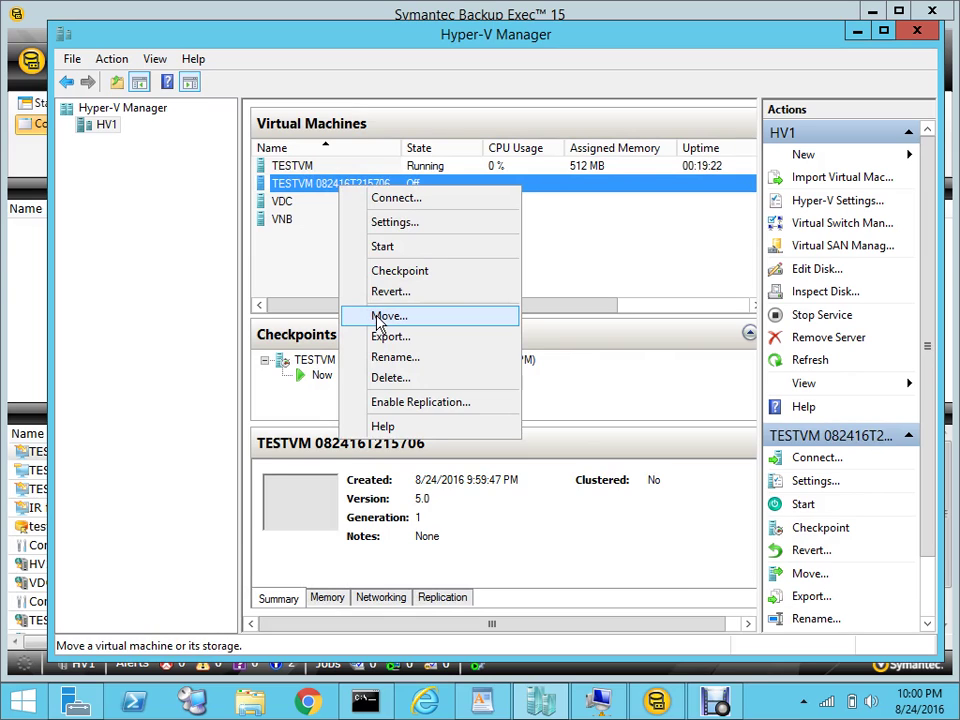
click(390, 250)
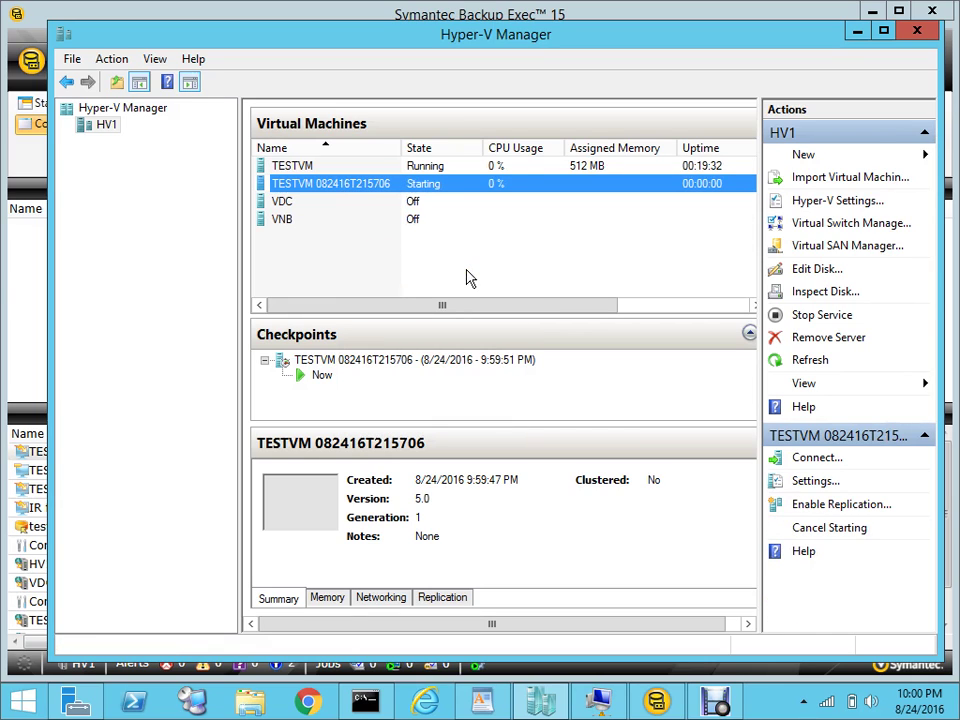
Step: Connect to the recovered virtual machine and choose Start Windows Normally, trying full-screen view before restoring the console window
right_click(476, 192)
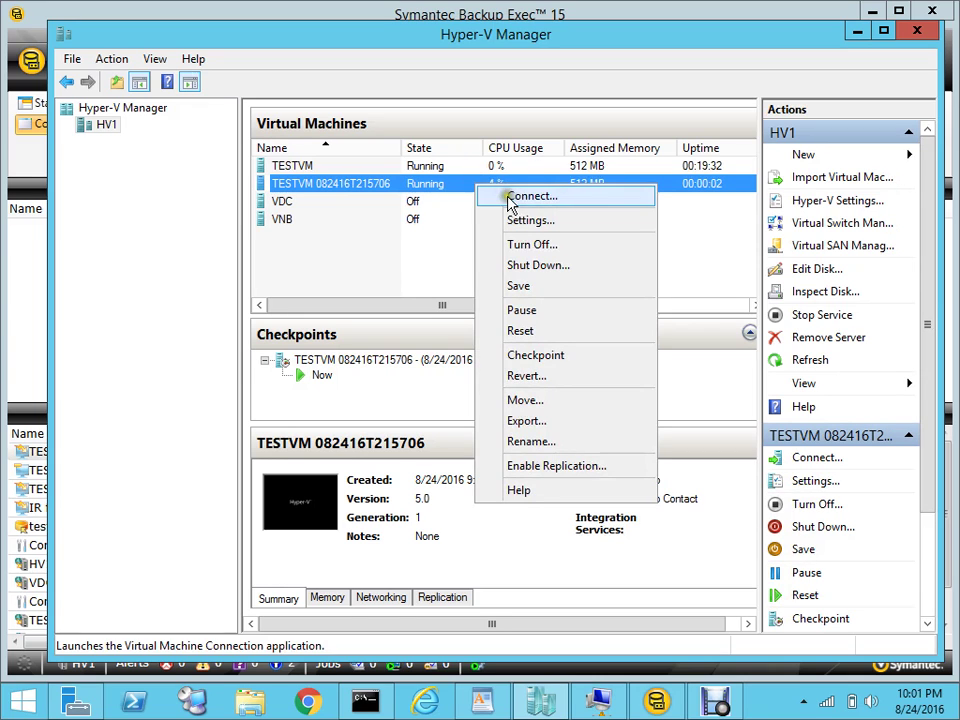
click(508, 204)
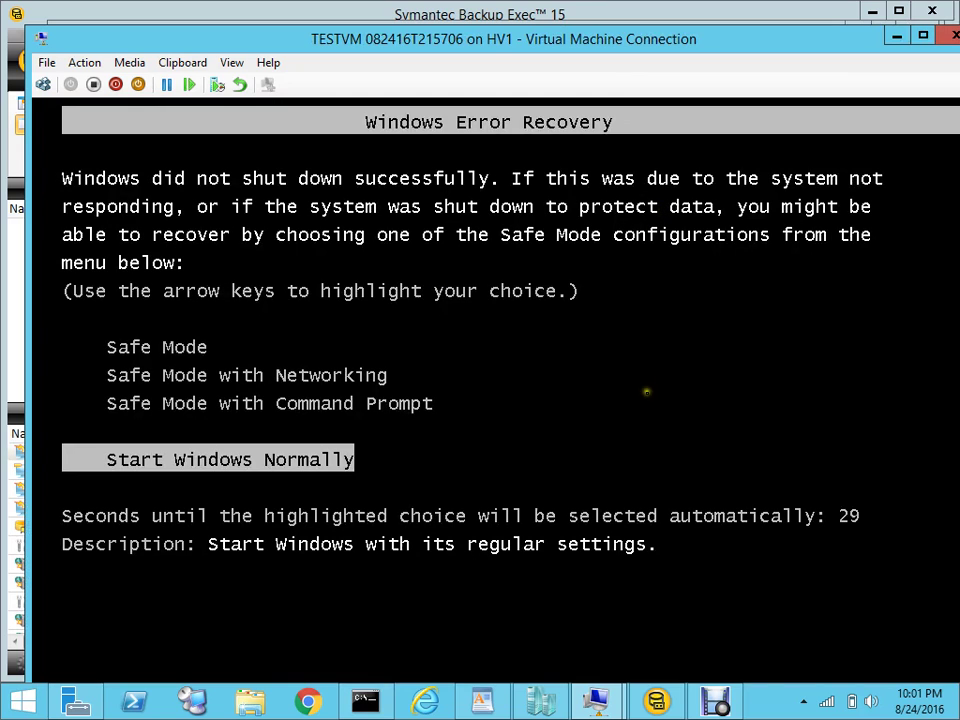
key(Return)
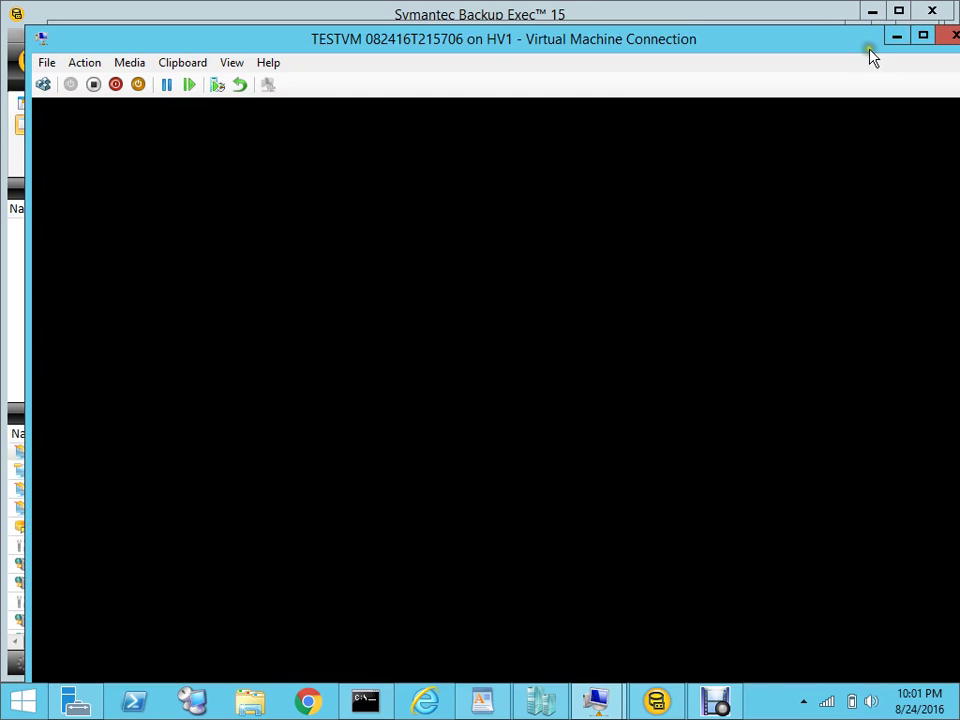
click(922, 35)
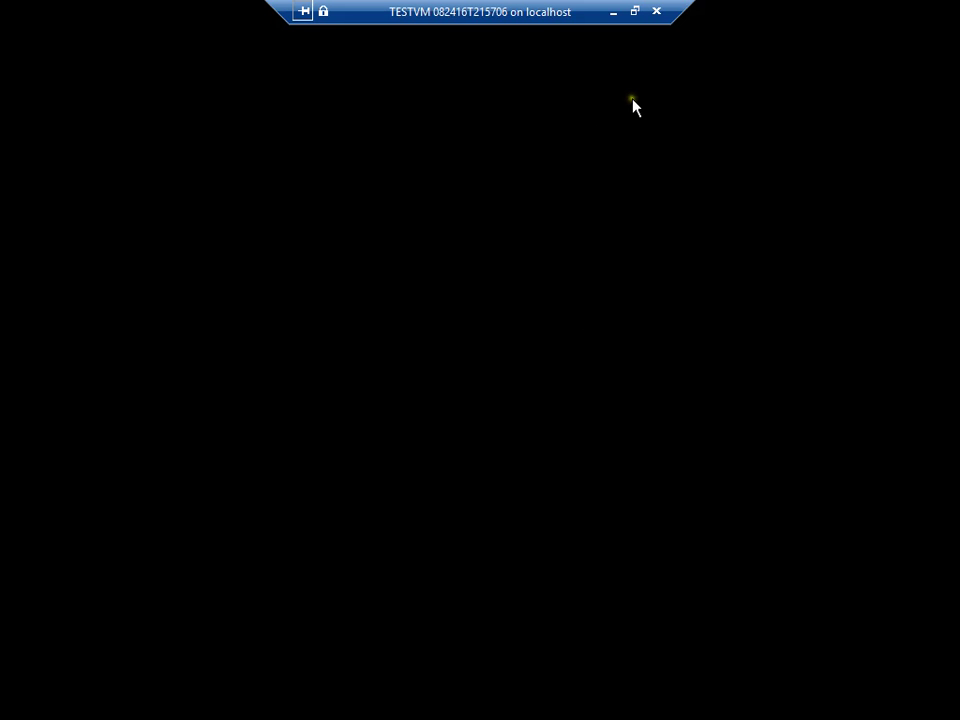
click(634, 11)
Step: Send Ctrl+Alt+Delete to the recovered virtual machine and log on as Administrator with the account password
mouse_move(618, 705)
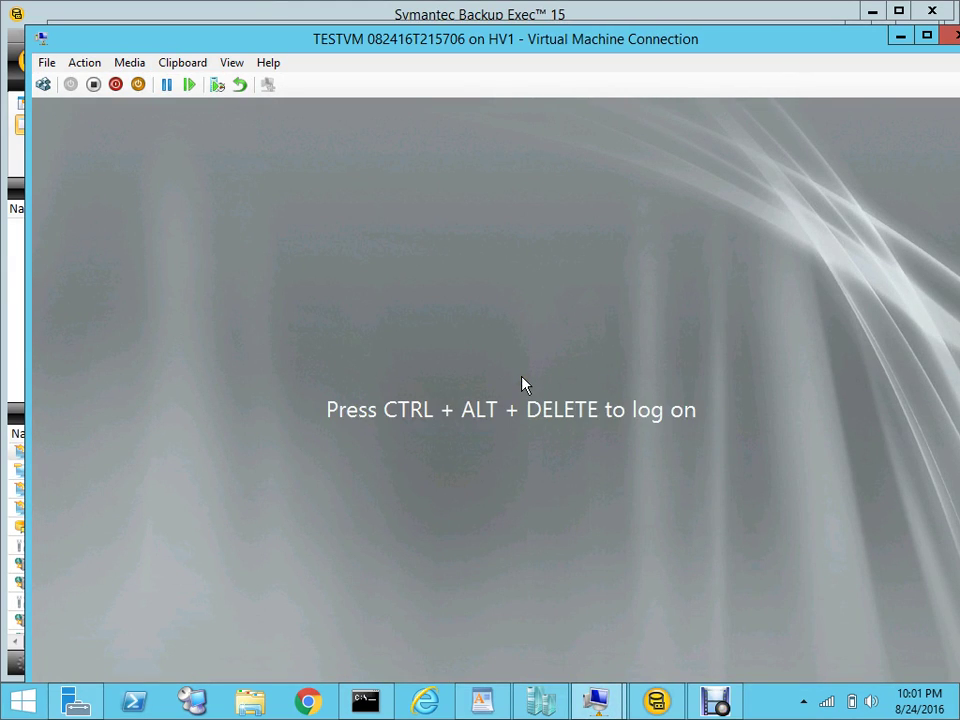
click(86, 64)
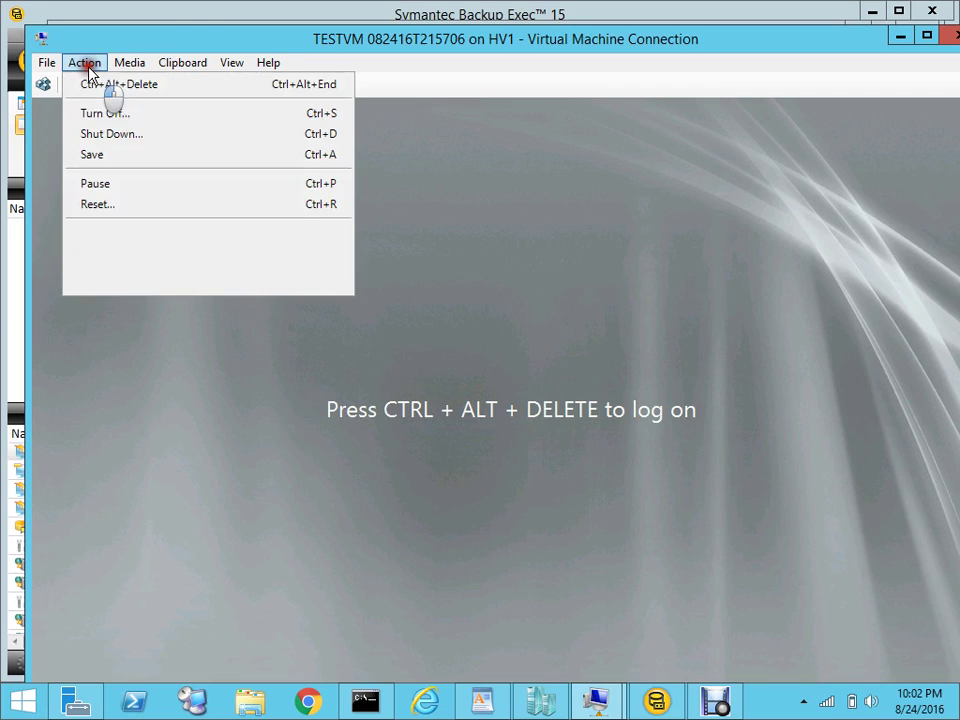
click(92, 85)
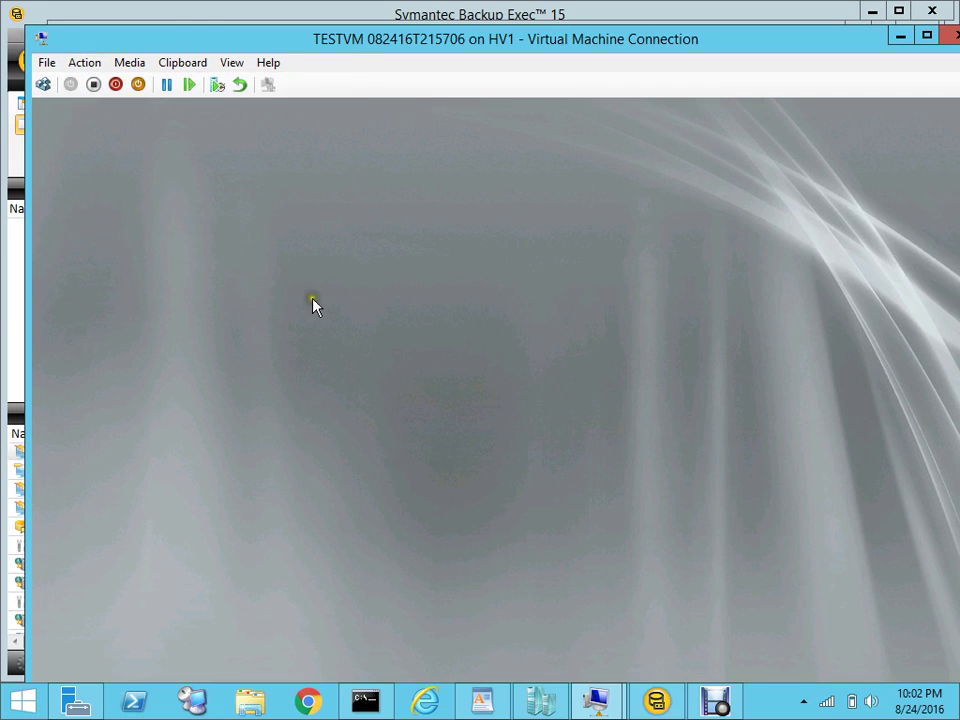
click(506, 561)
text(••••••)
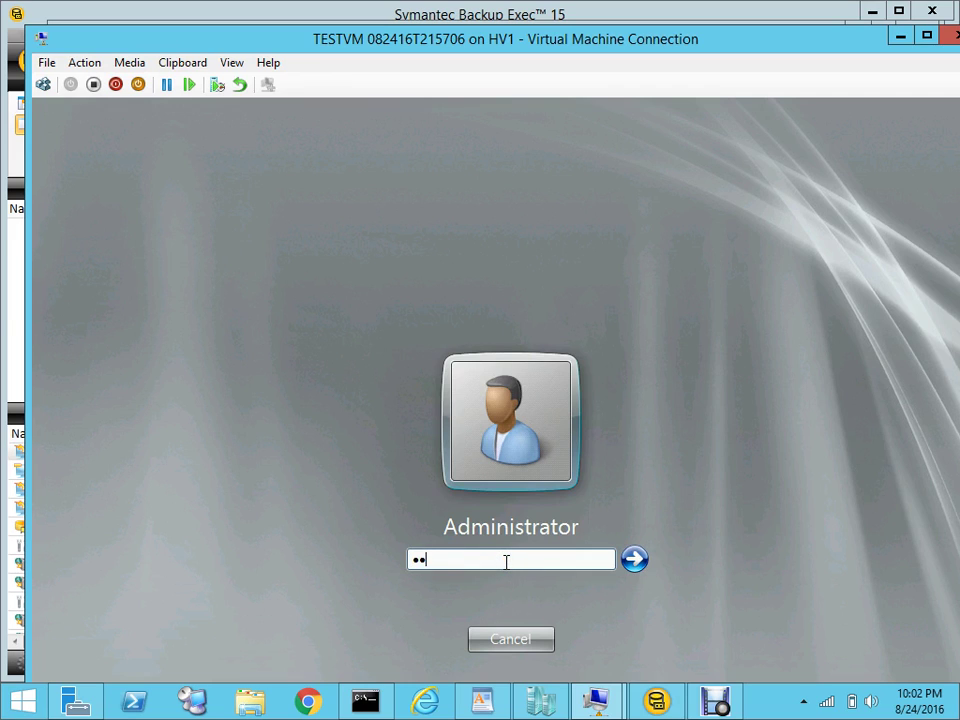
text(•••)
click(634, 561)
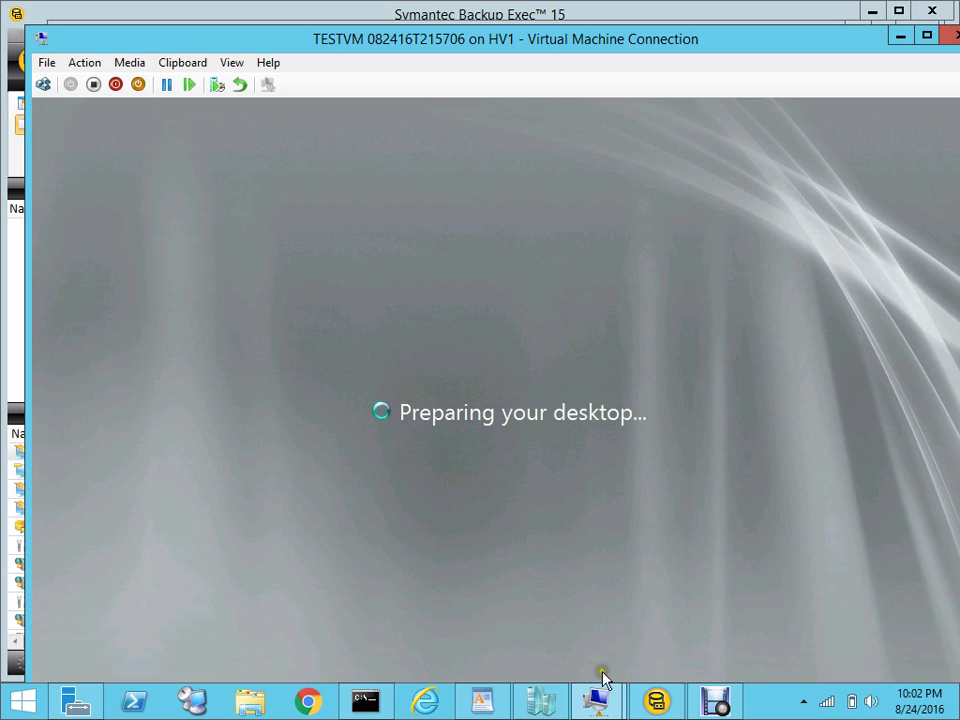
Step: Submit the Shutdown Event Tracker form with the comment "a"
mouse_move(500, 705)
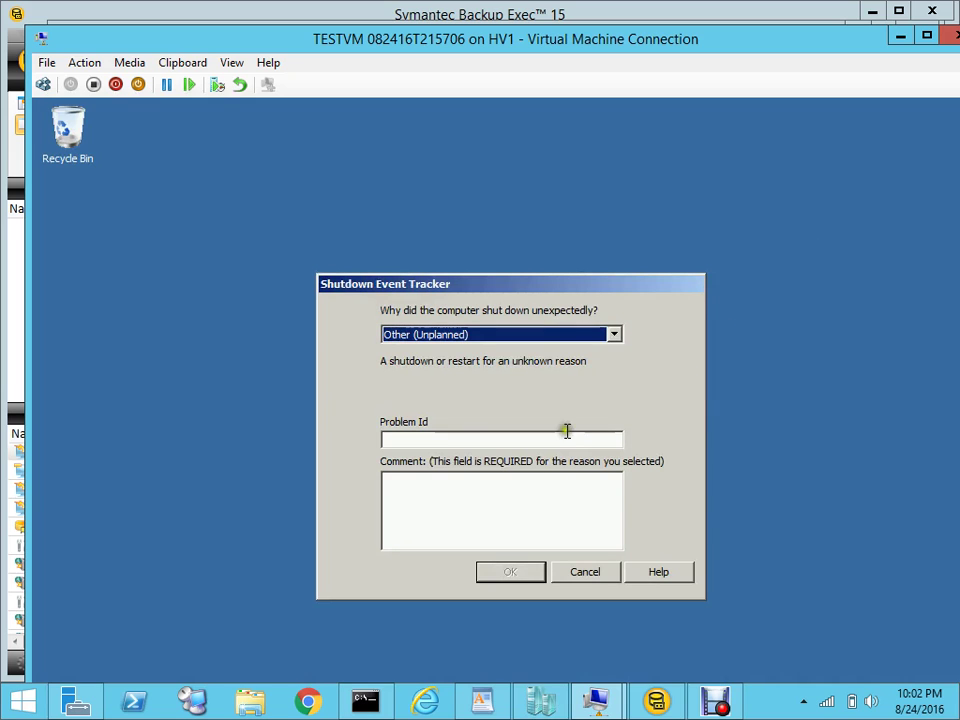
click(538, 491)
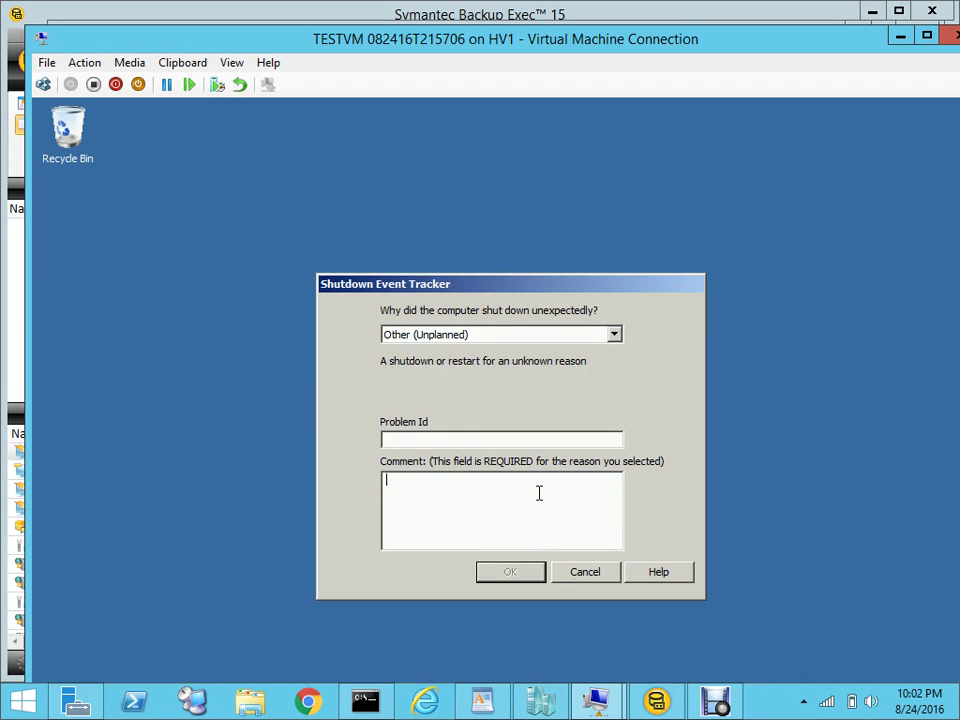
text(a)
click(512, 573)
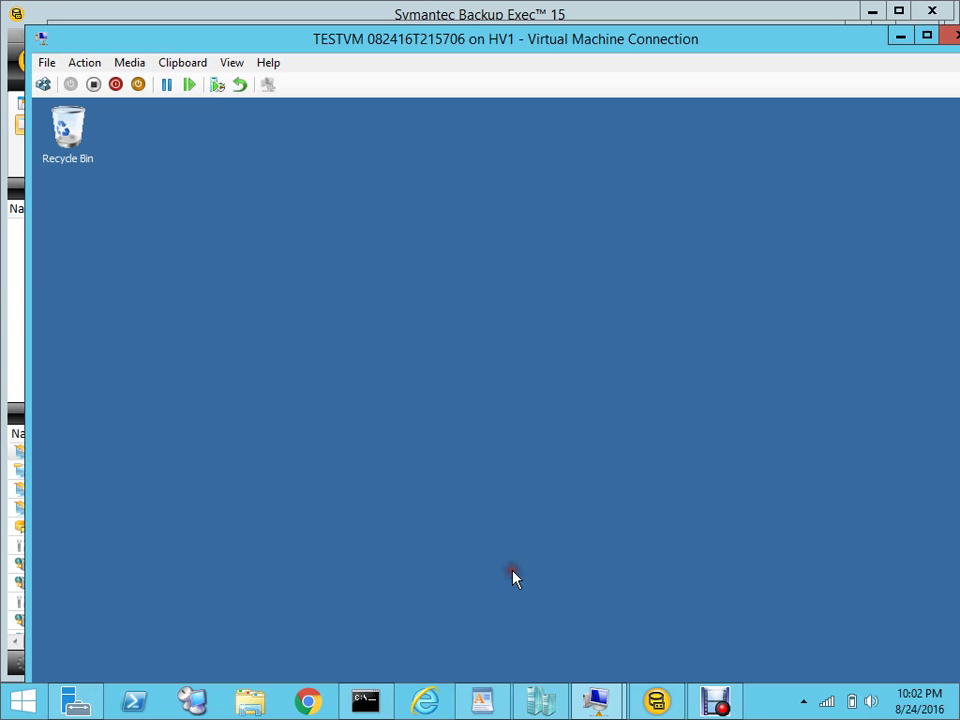
Step: View the recovered machine's console full screen, examine its drives in Computer, and restore the console window
click(927, 36)
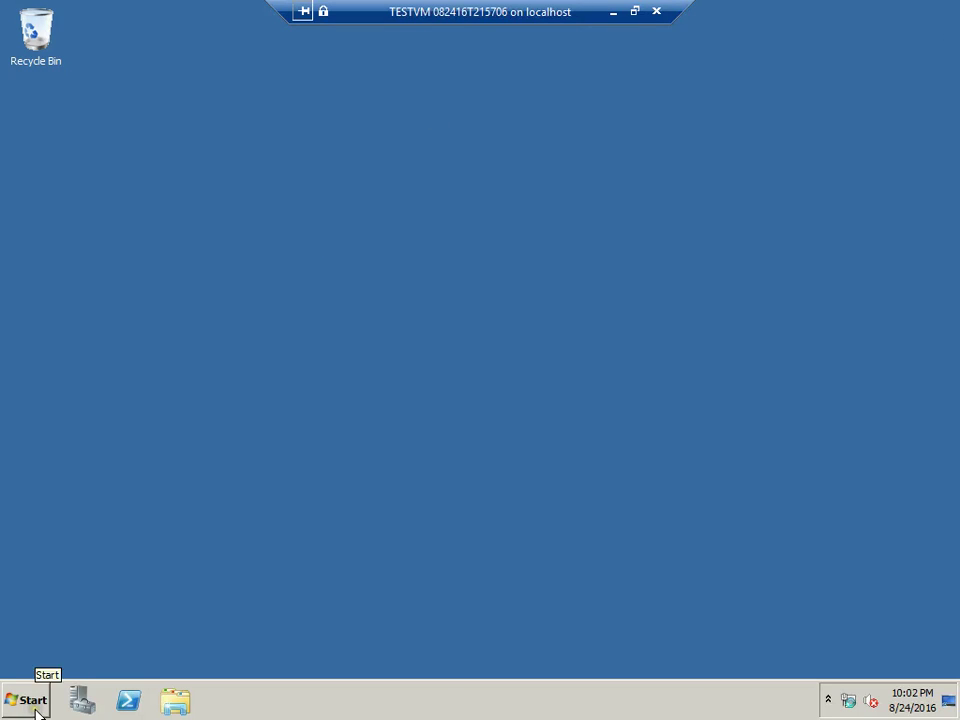
click(30, 700)
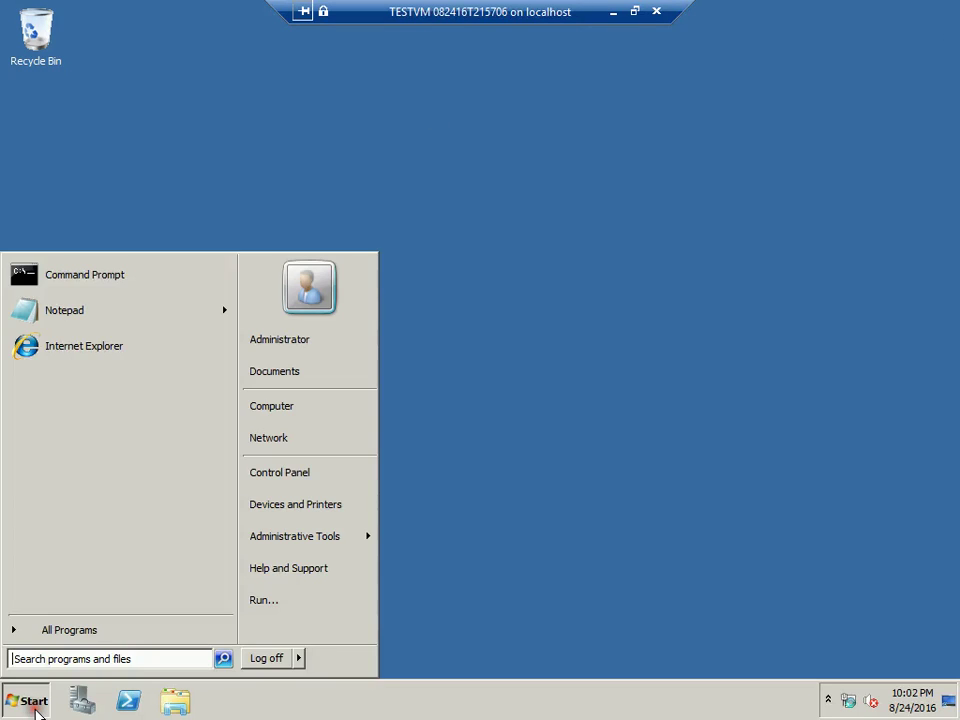
click(272, 410)
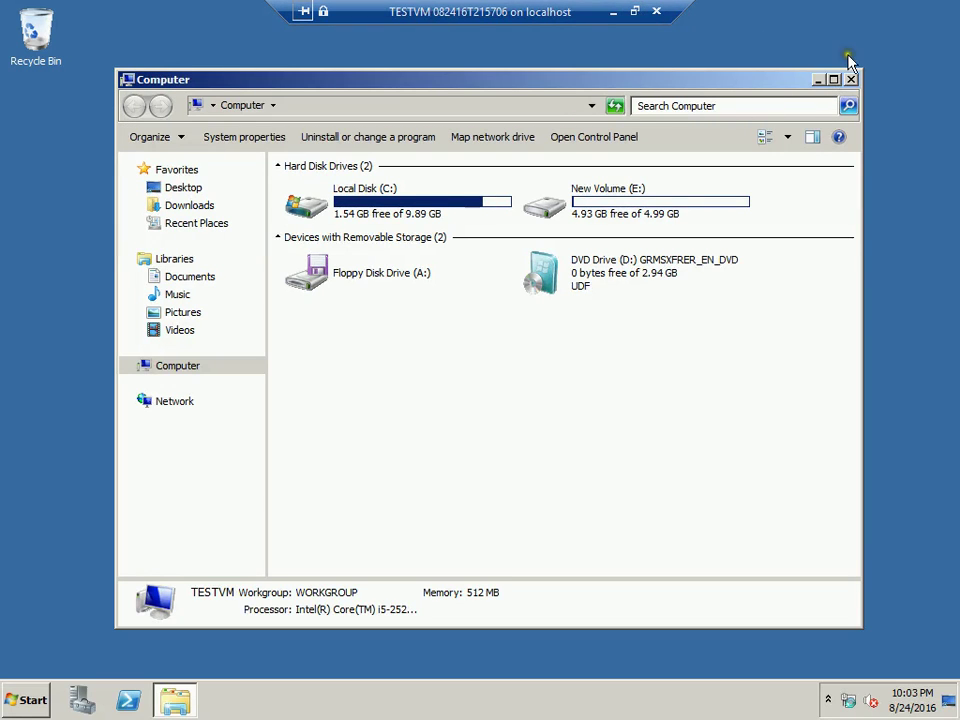
click(850, 79)
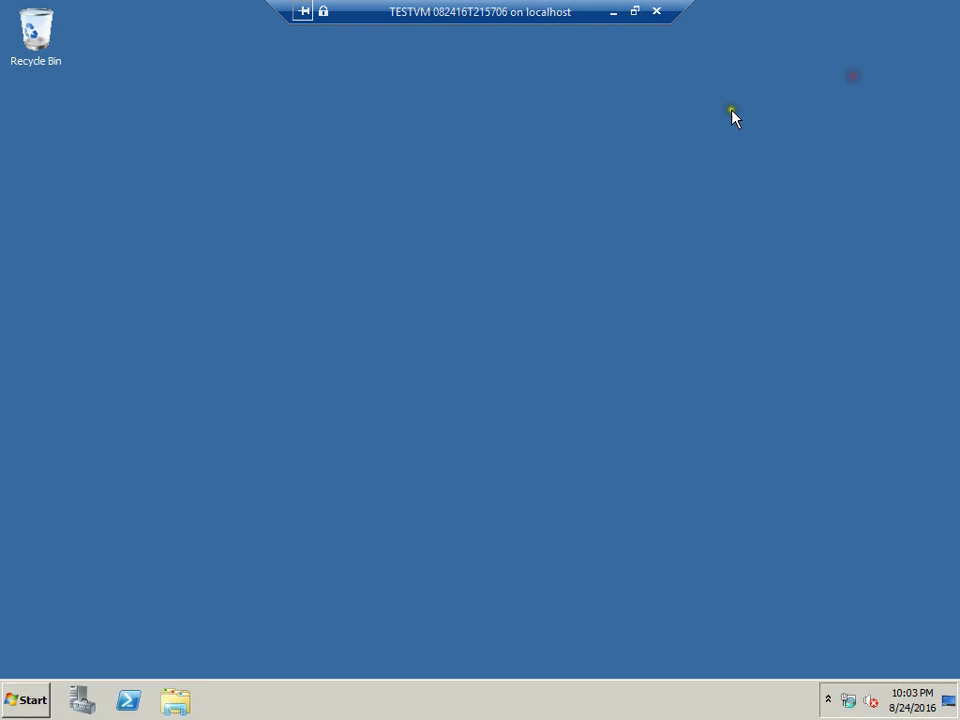
click(634, 14)
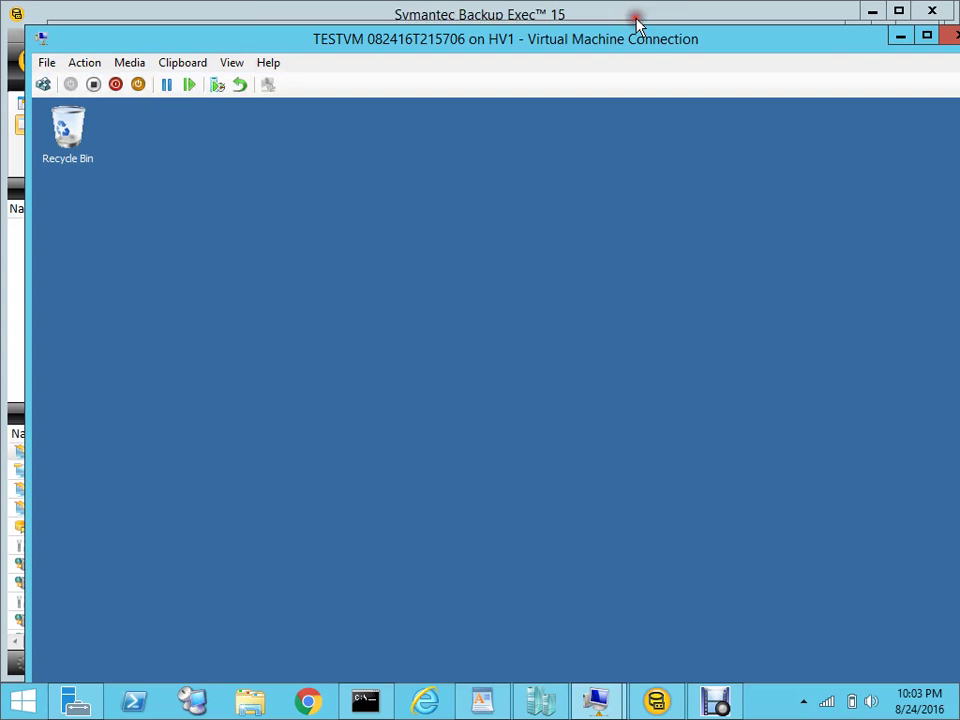
Step: Switch to Backup Exec and review the job histories and TESTVM's status in the server list
mouse_move(541, 710)
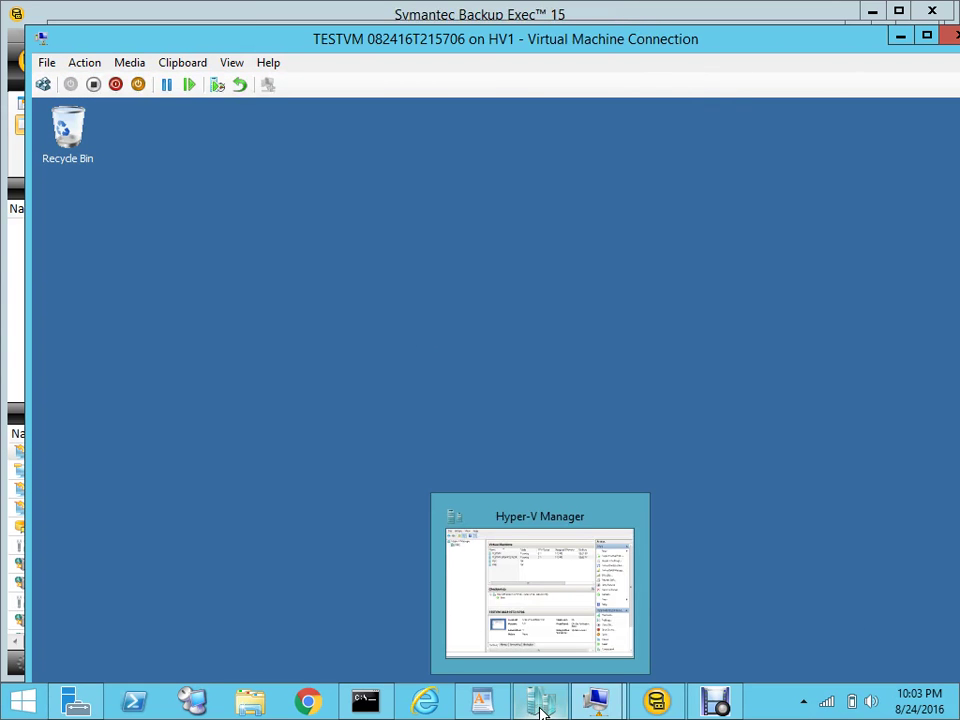
mouse_move(655, 703)
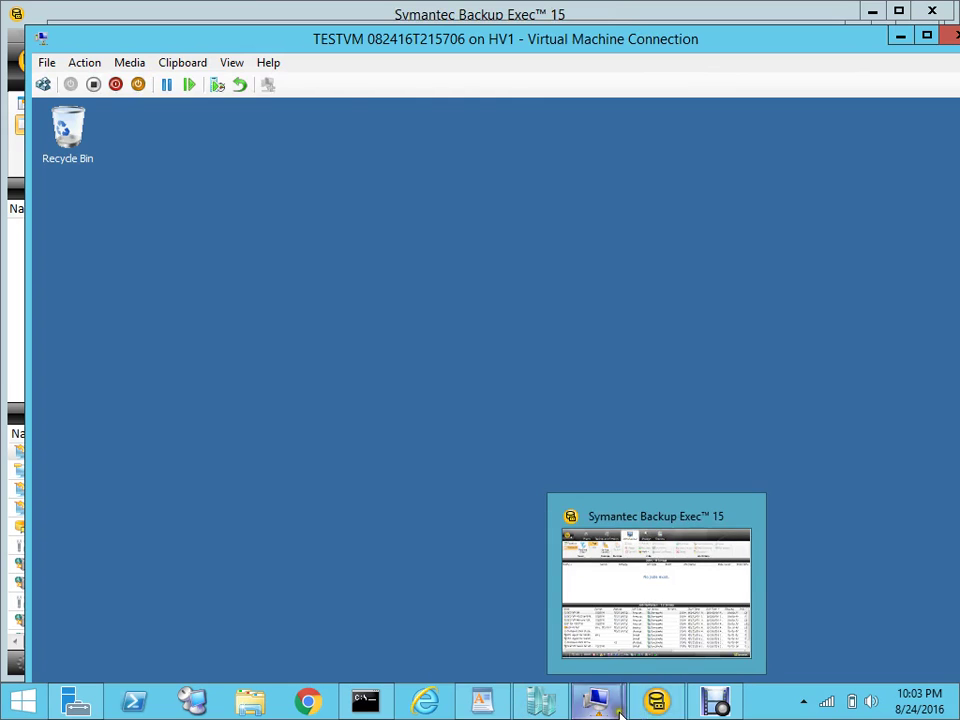
click(655, 592)
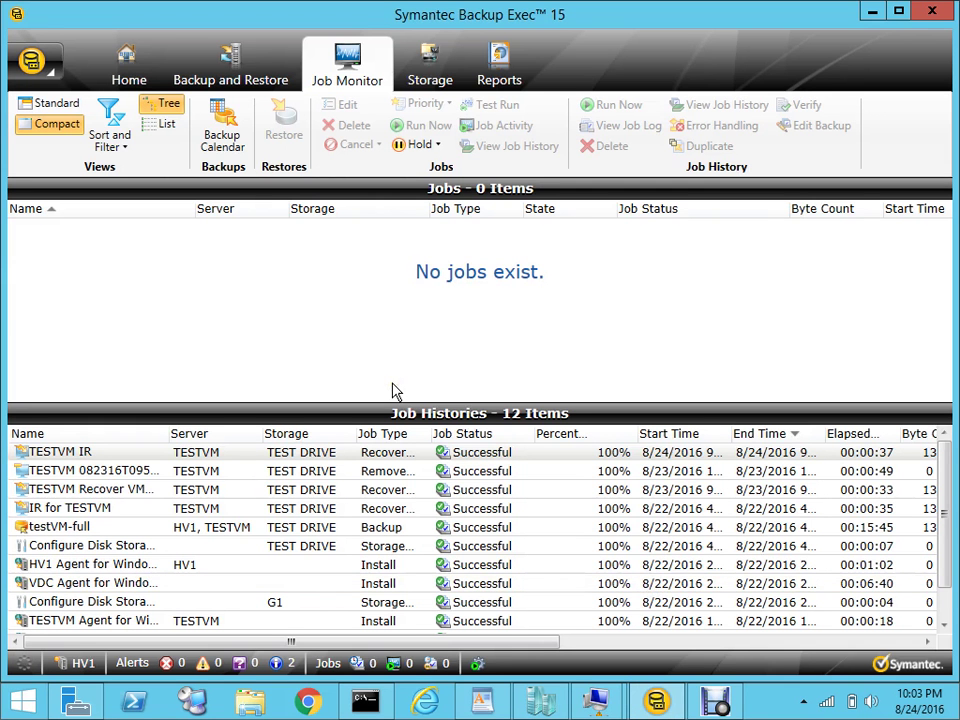
click(225, 72)
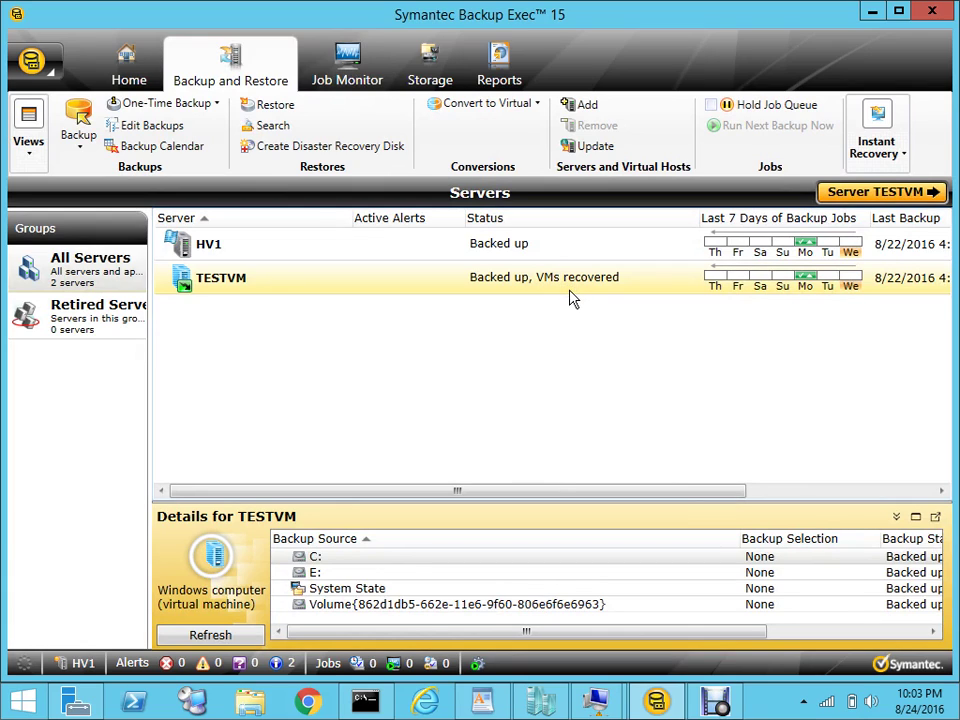
click(341, 84)
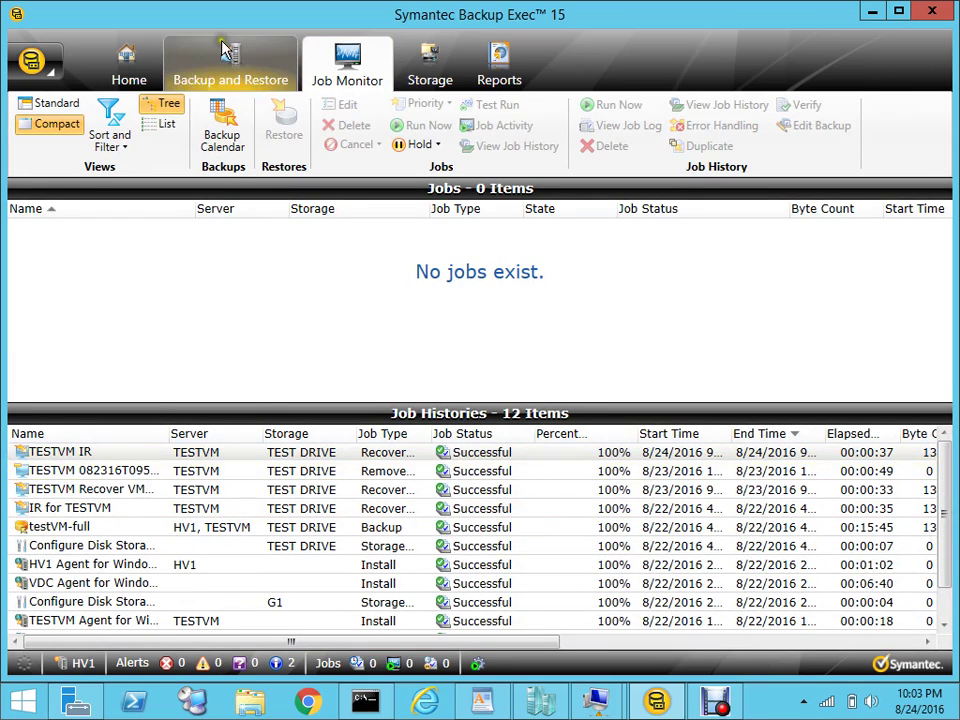
click(238, 78)
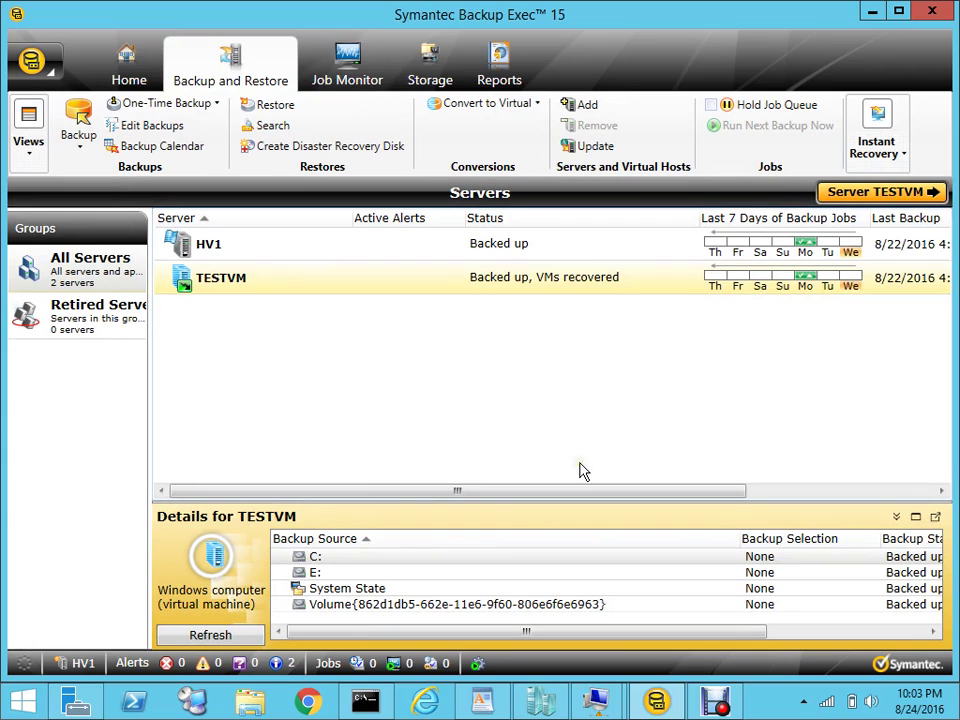
Step: View the Instant Recovery options for TESTVM and switch to the console of TESTVM 082416T215706
click(884, 163)
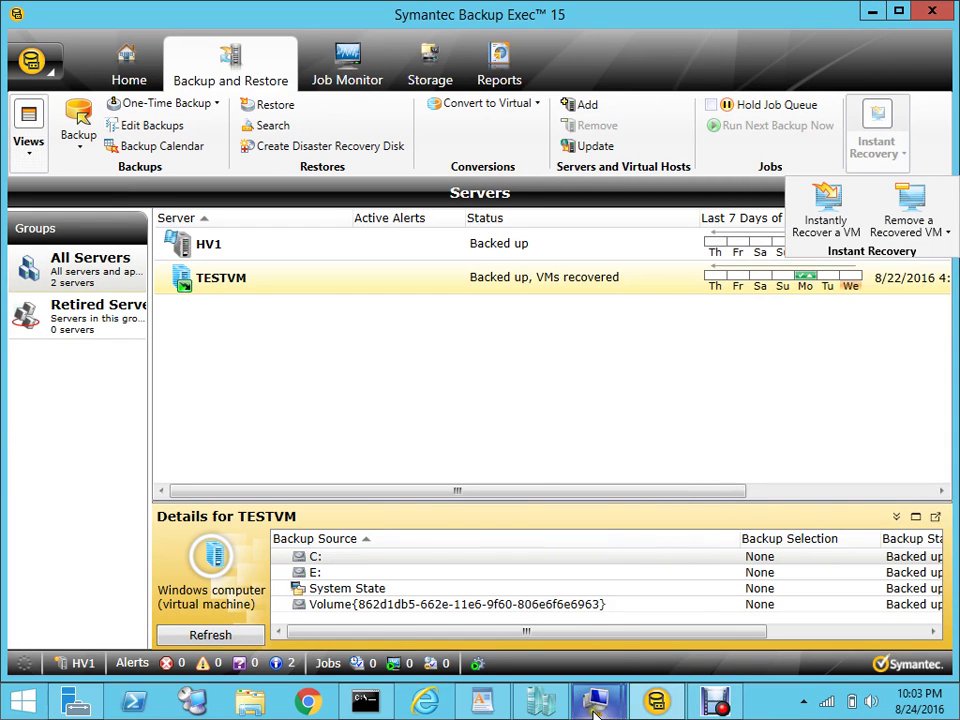
mouse_move(596, 713)
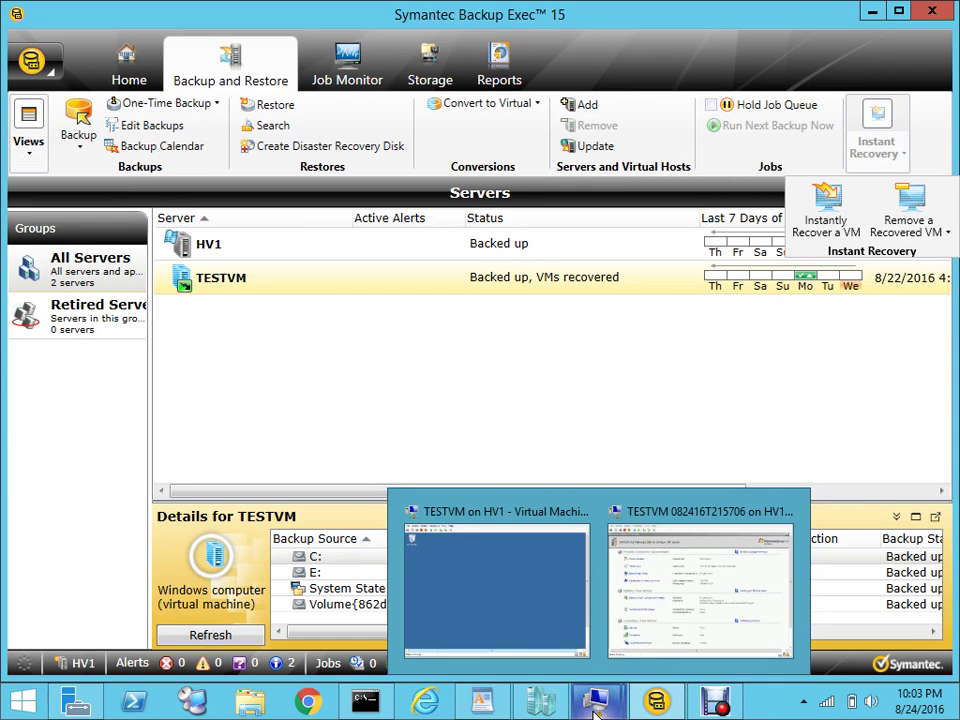
click(703, 595)
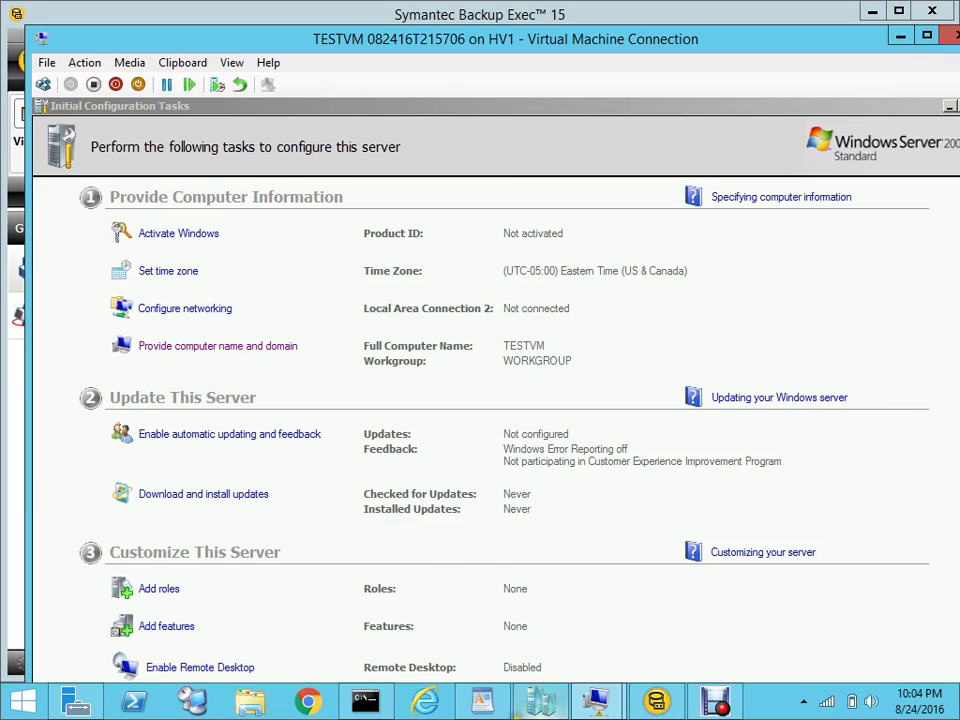
Step: Switch back to Backup Exec and remove the instantly recovered virtual machine TESTVM 082416T215706 using the default settings
mouse_move(640, 708)
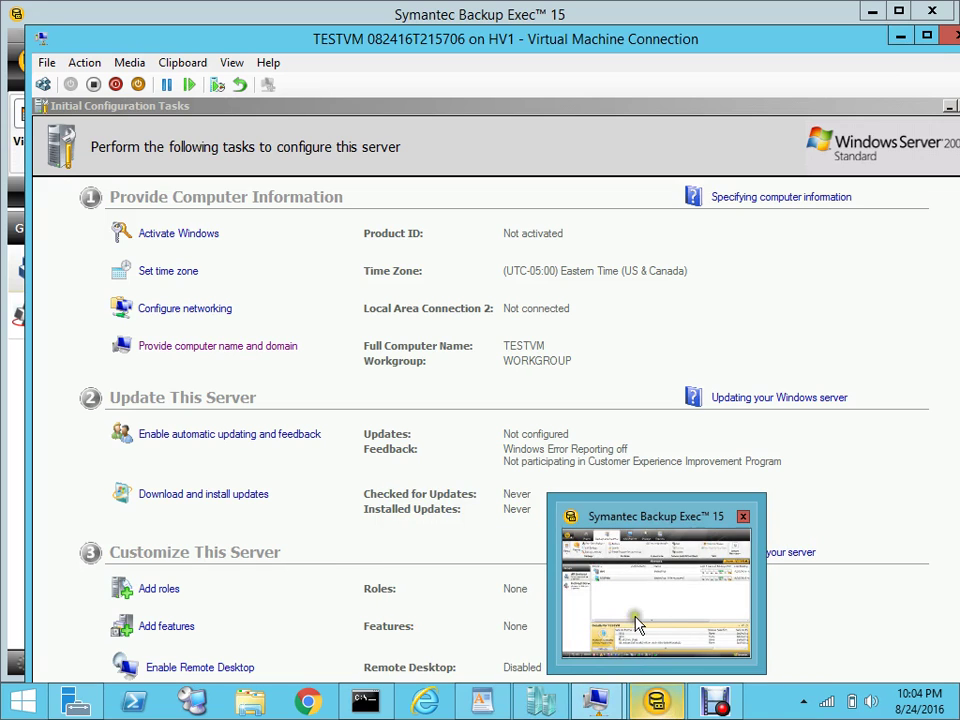
click(680, 617)
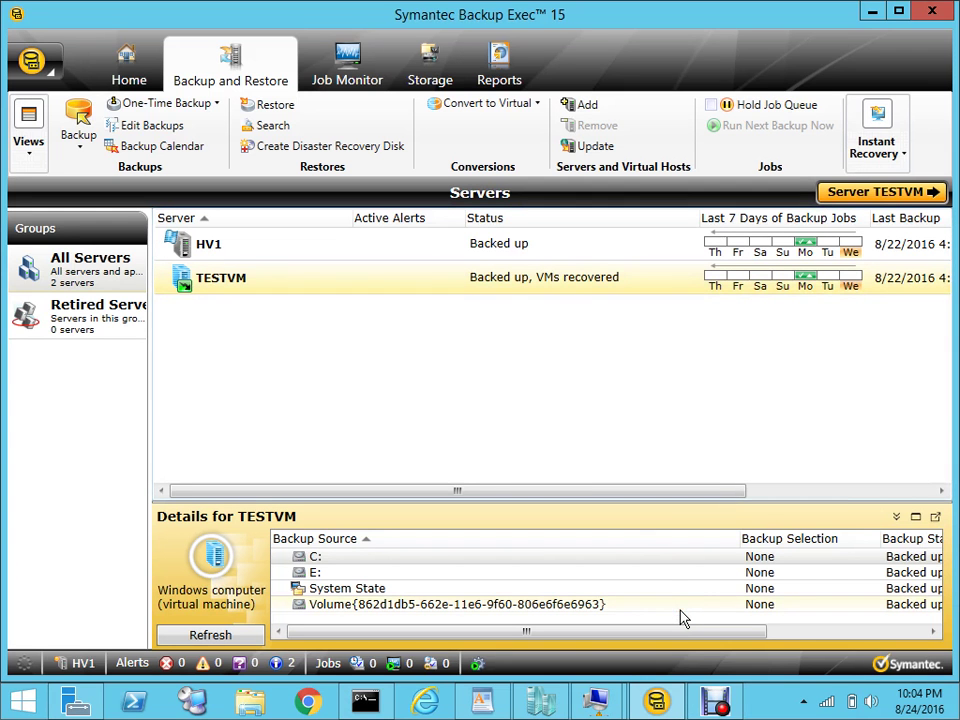
click(446, 283)
click(905, 150)
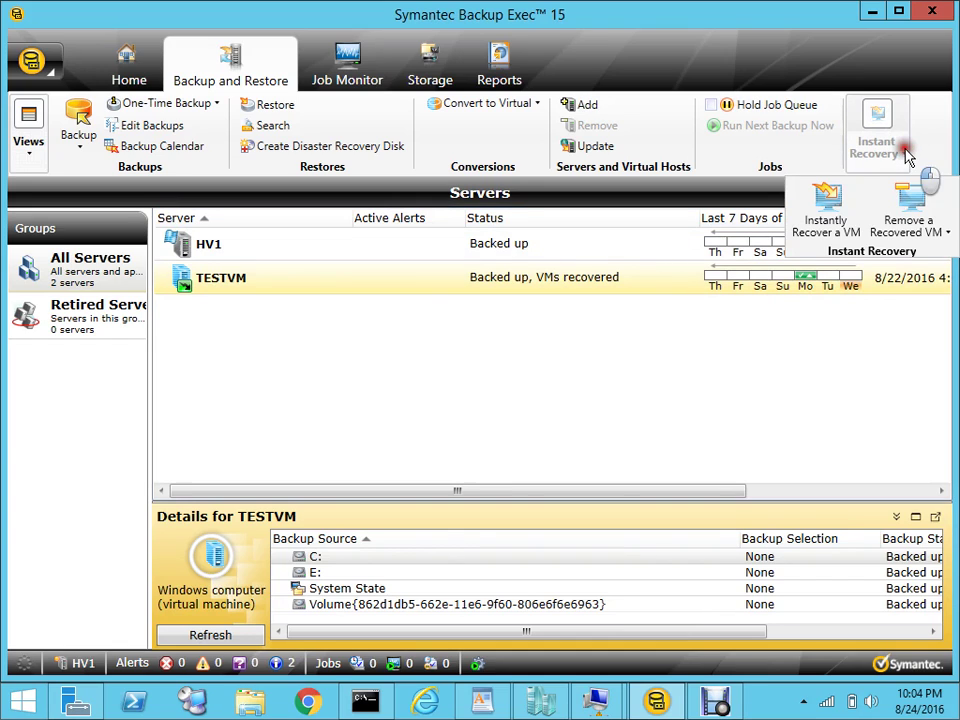
click(910, 222)
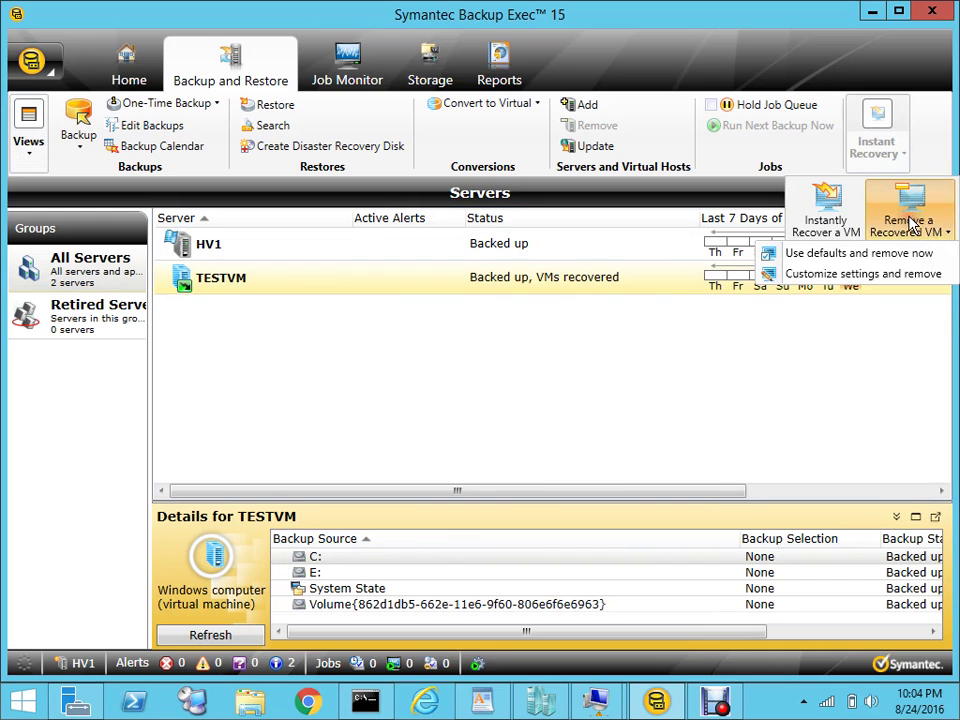
click(845, 258)
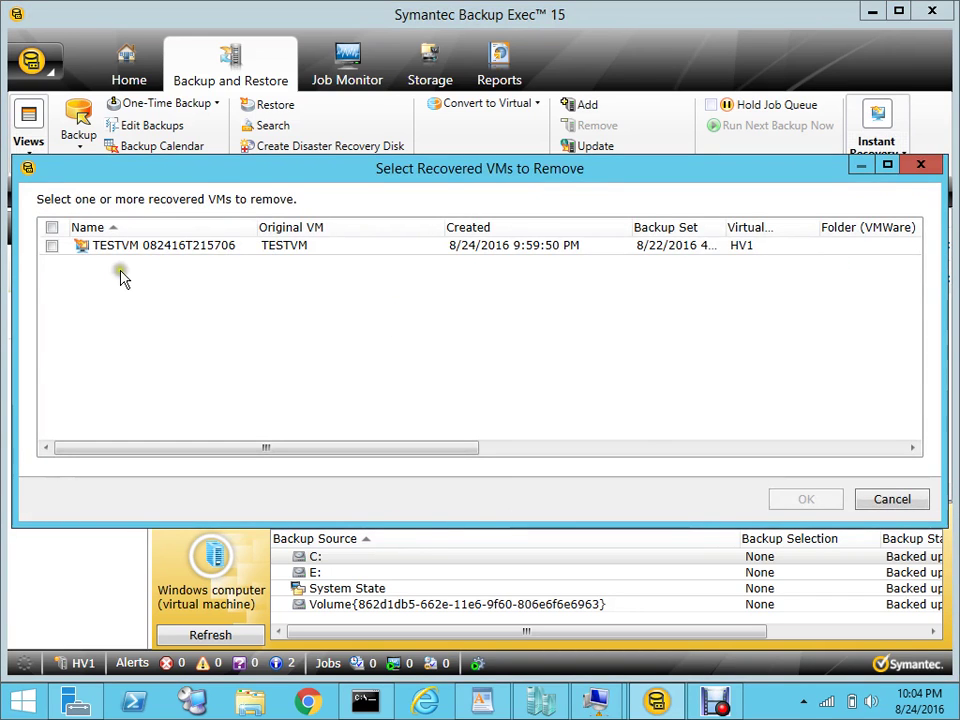
click(51, 246)
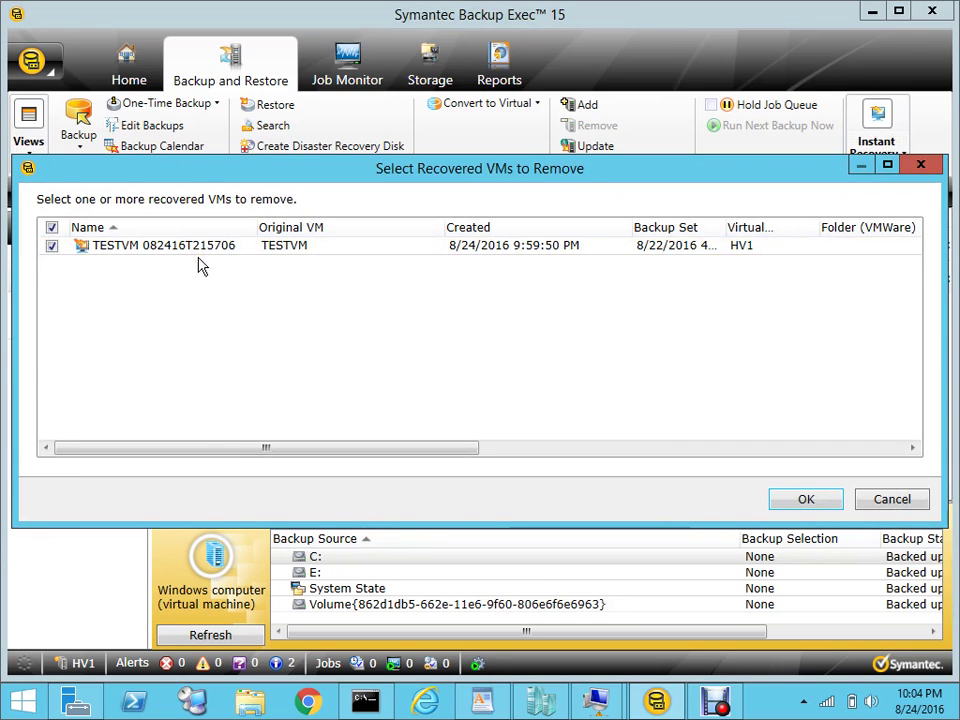
click(823, 500)
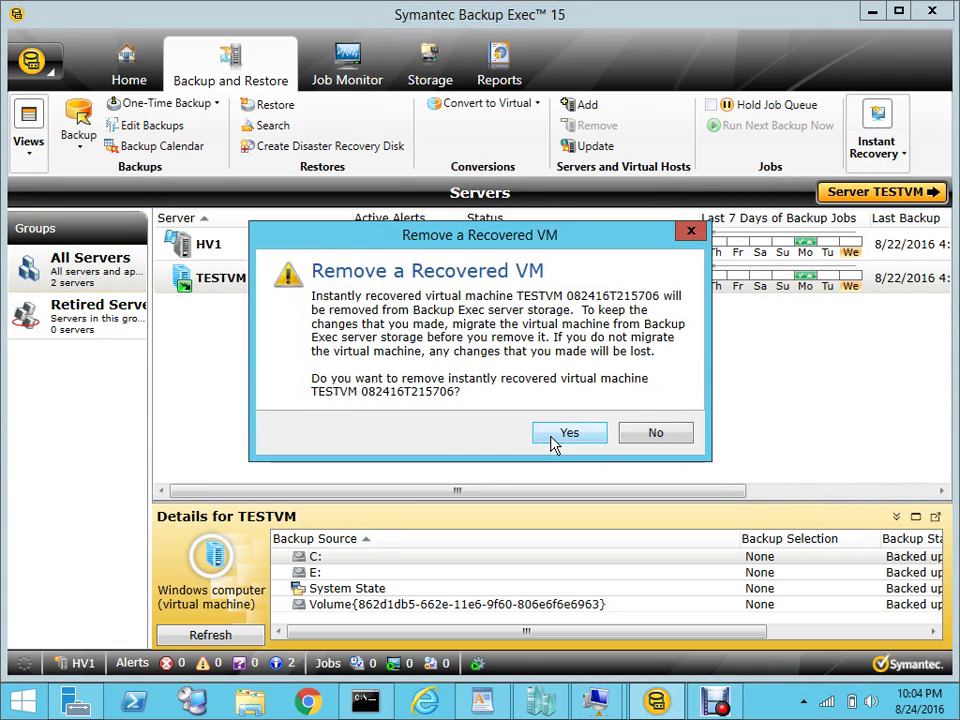
click(552, 439)
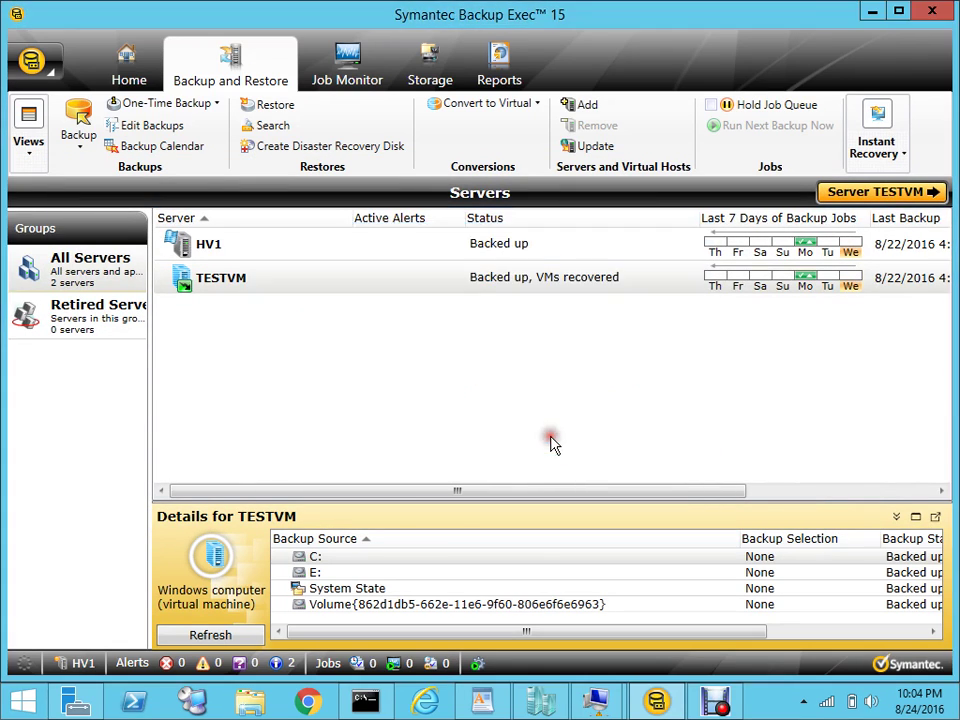
Step: Check the recovered machine in Hyper-V Manager, and switch back to Backup Exec to monitor its Remove VM job
click(540, 704)
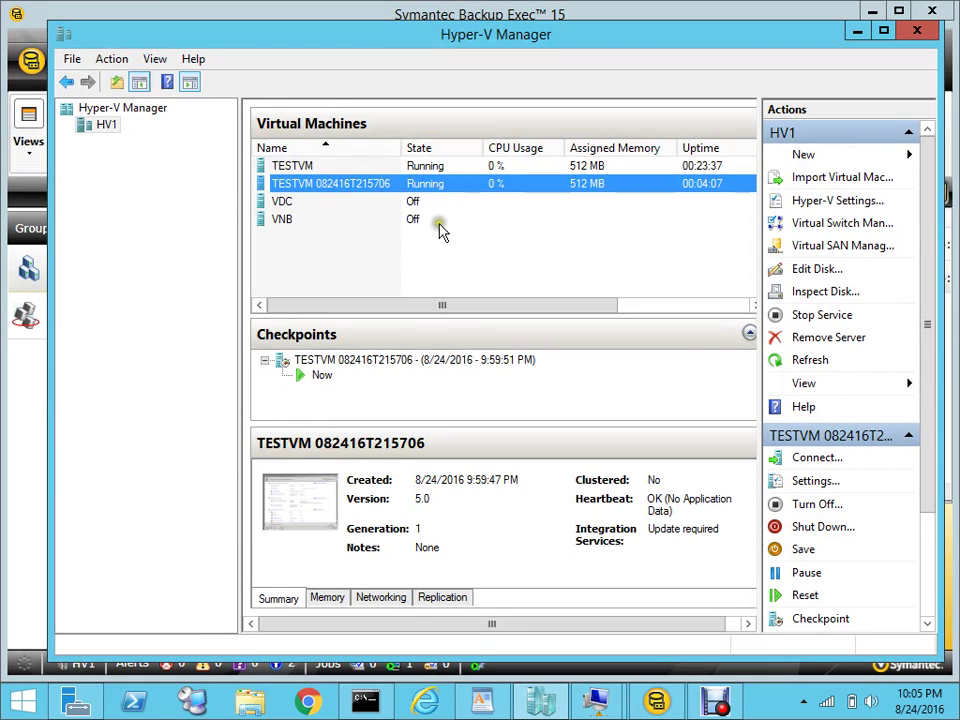
click(338, 188)
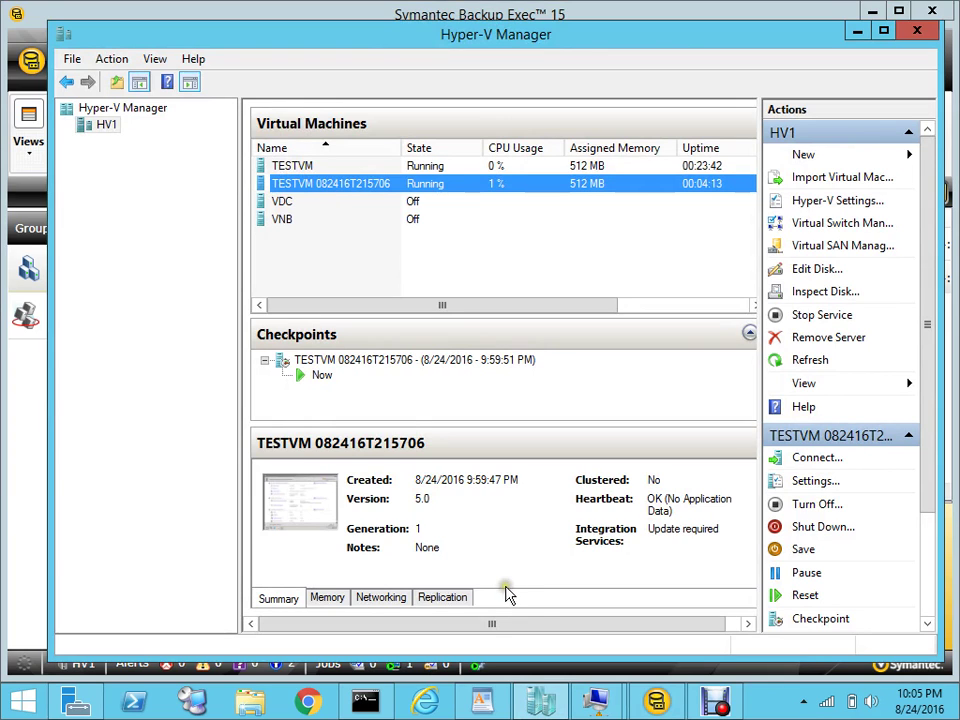
click(656, 700)
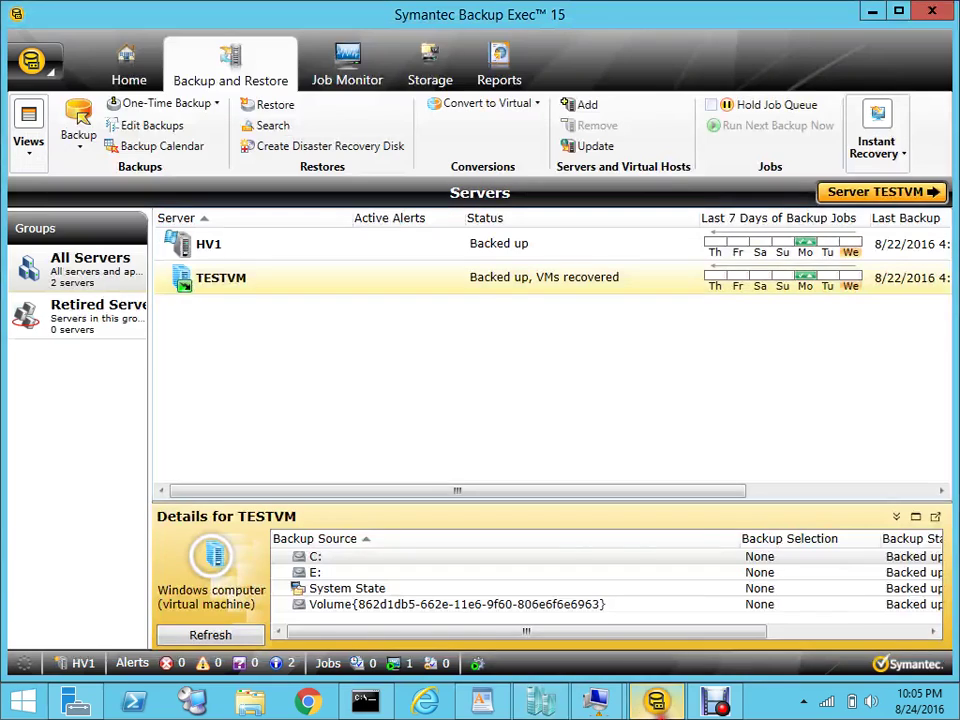
click(362, 67)
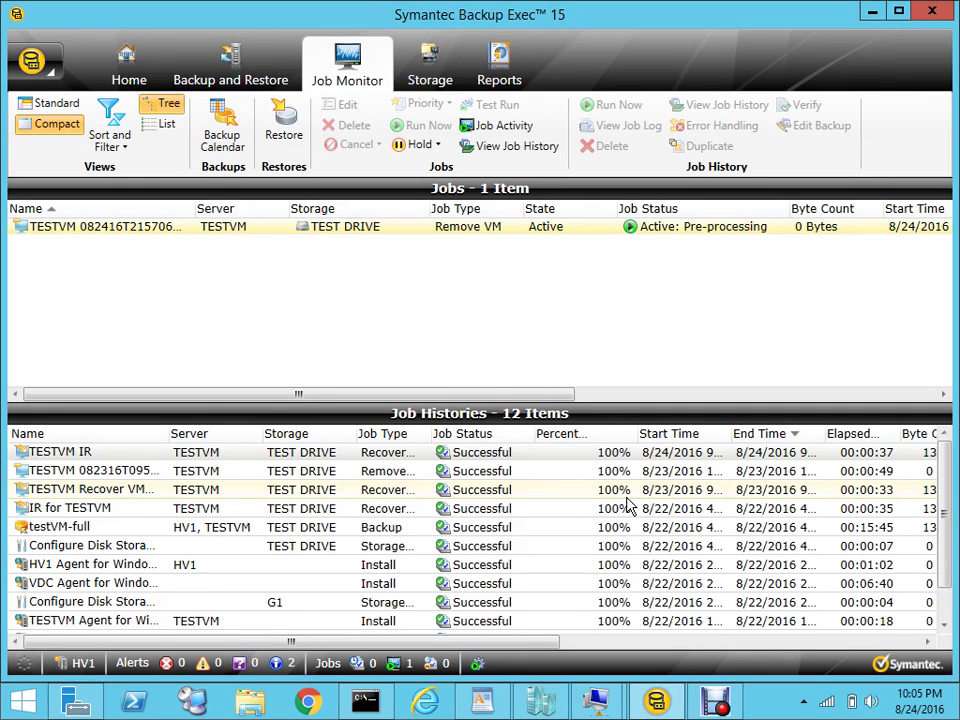
Step: Exit the recovered machine's Virtual Machine Connection, check Hyper-V Manager's virtual machine list, and return to Backup Exec
mouse_move(660, 705)
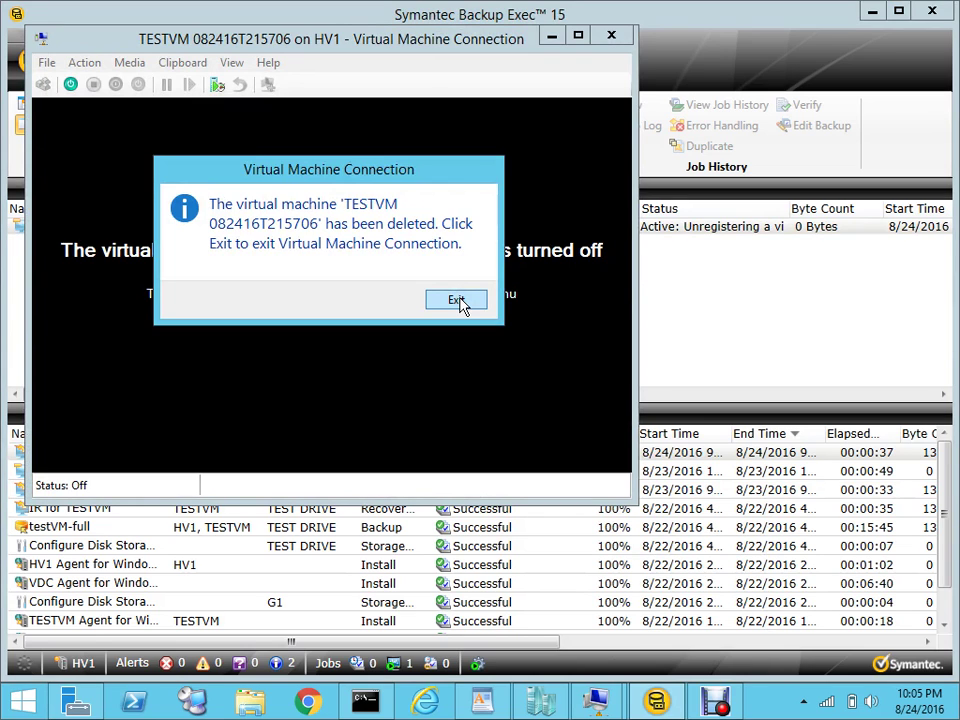
click(458, 301)
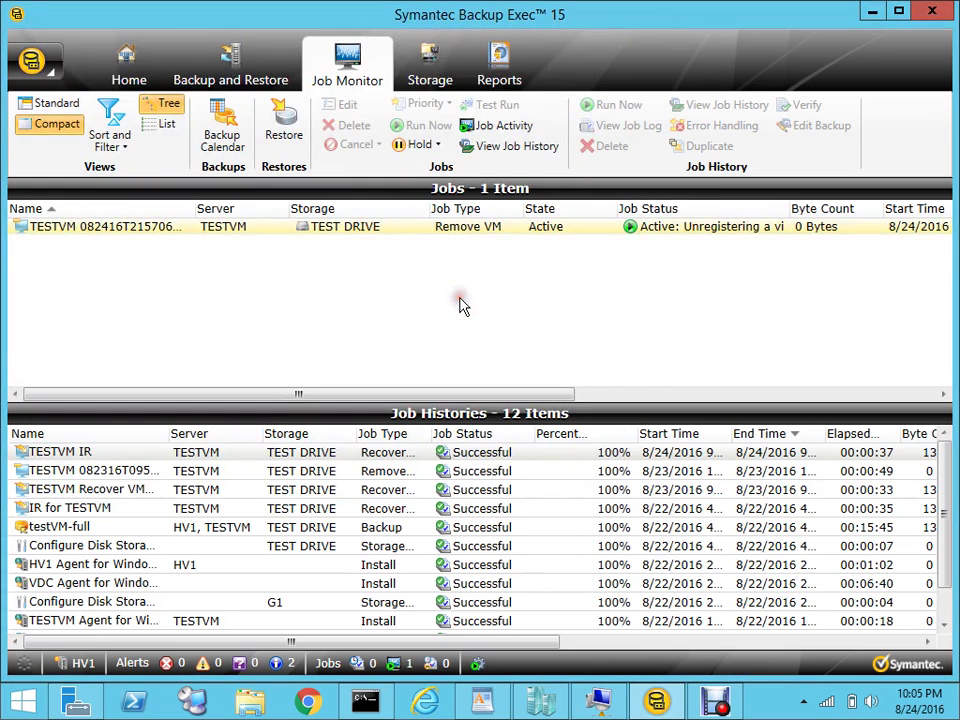
click(548, 703)
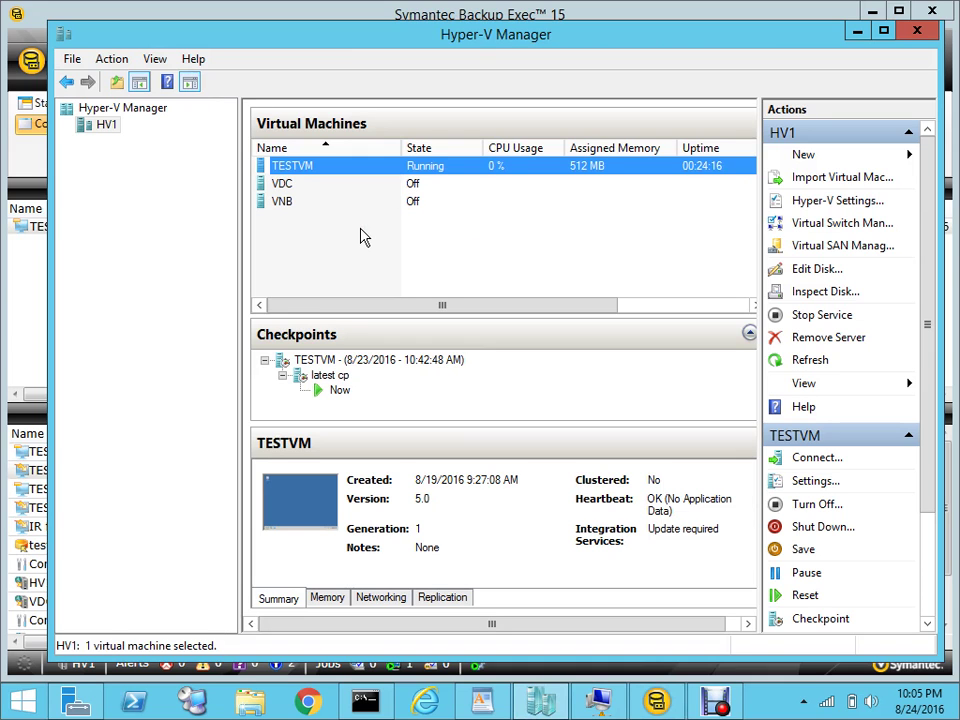
click(548, 703)
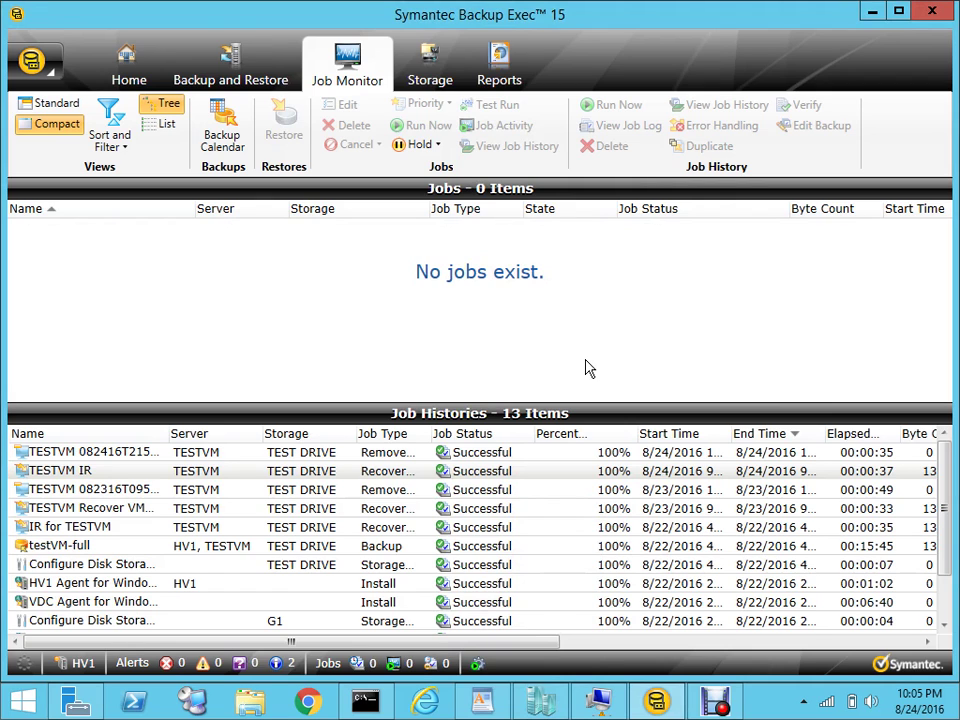
click(715, 700)
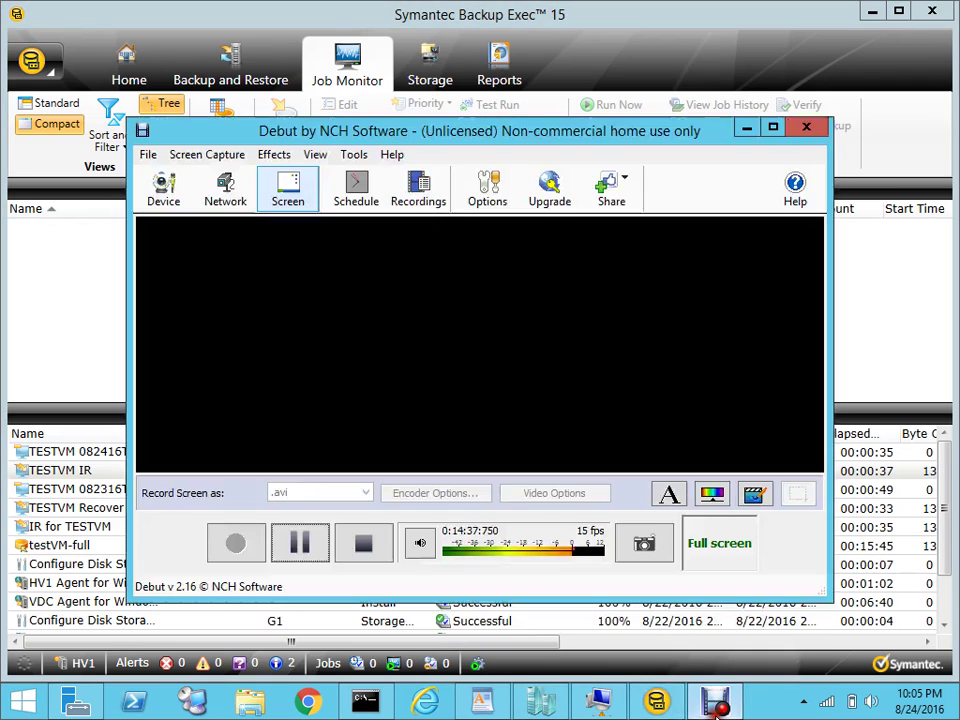
click(148, 155)
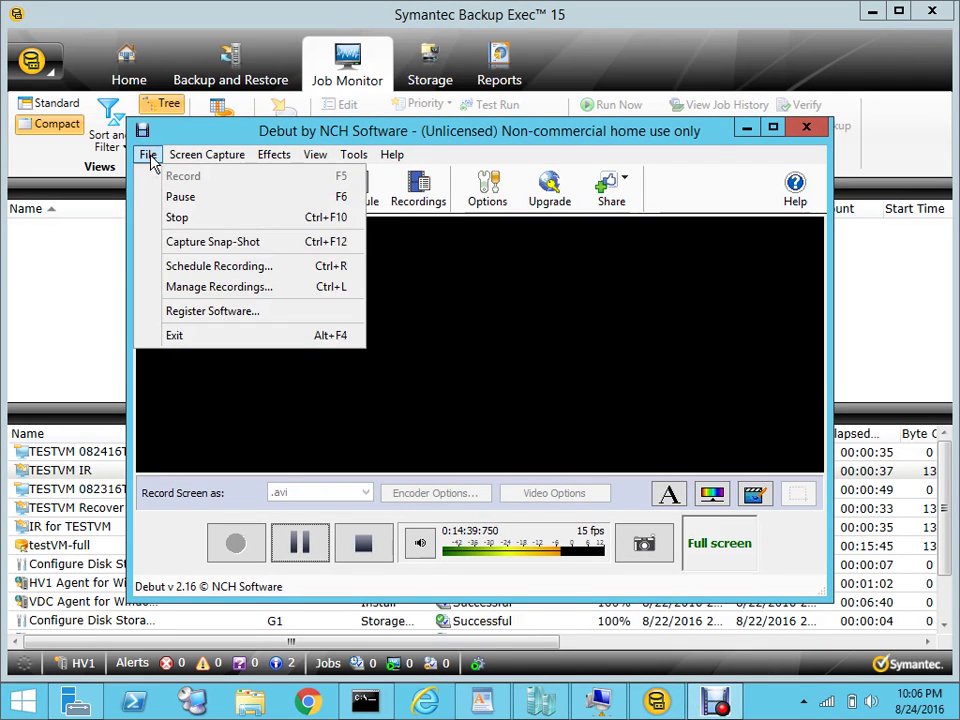